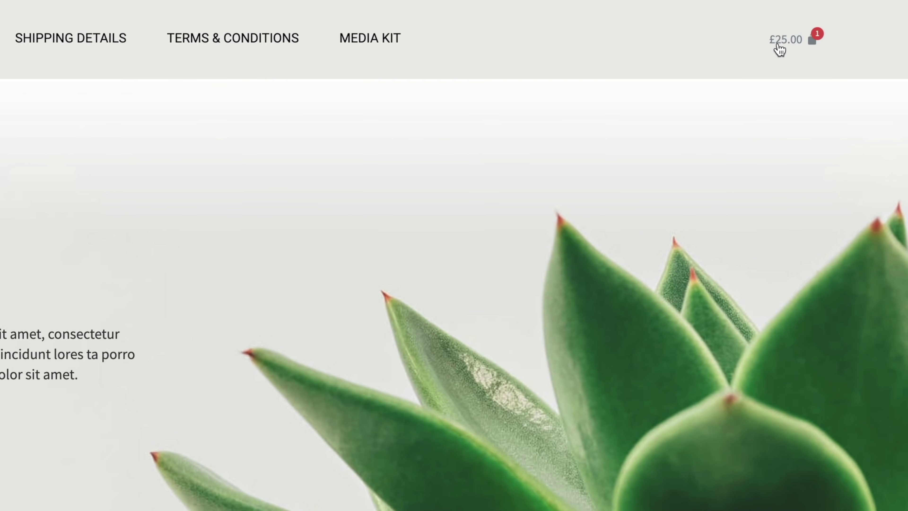
Open the header mini cart showing one Cleistocactus at £25.00 subtotal
click(780, 50)
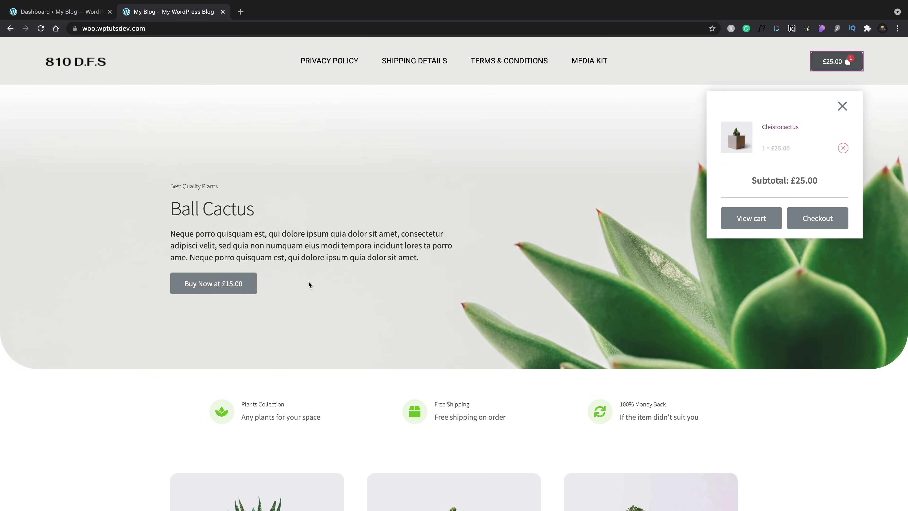
Close the mini-cart dropdown by clicking elsewhere on the homepage
click(309, 281)
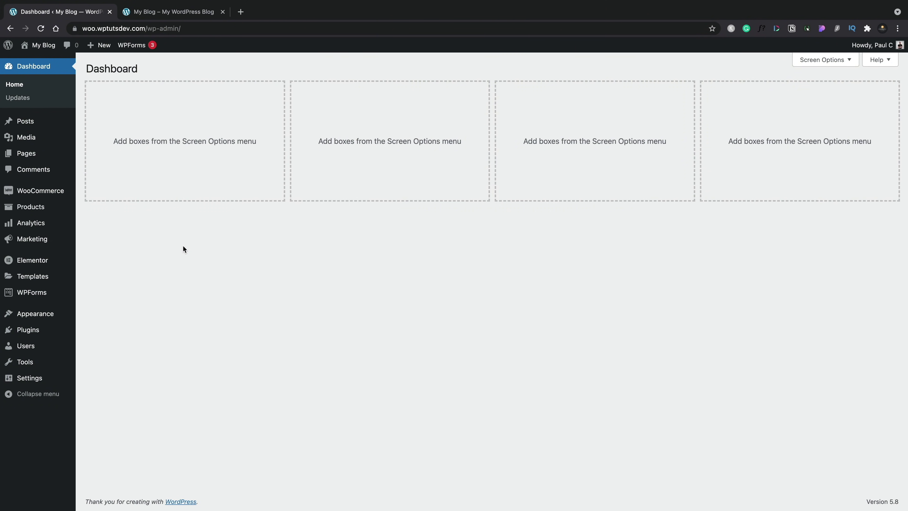
Edit the Test Header template in Elementor from Templates > Theme Builder
mouse_move(43, 277)
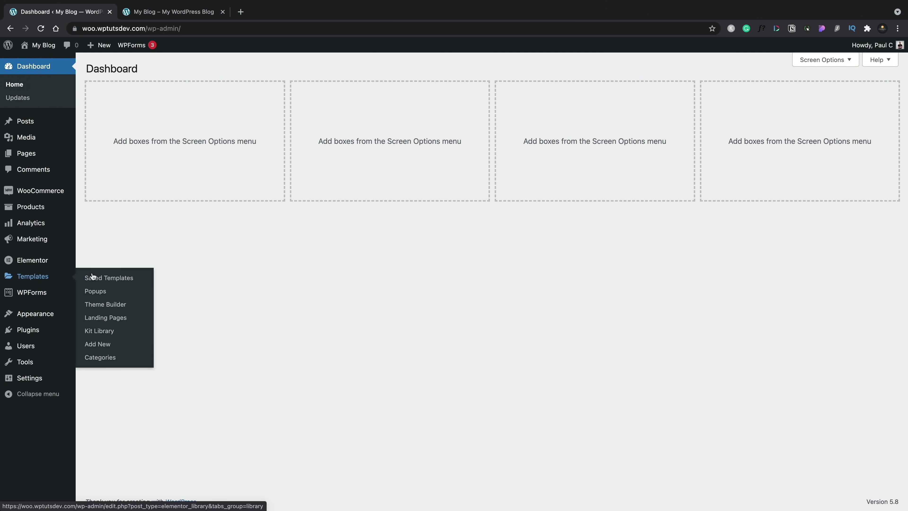
click(109, 304)
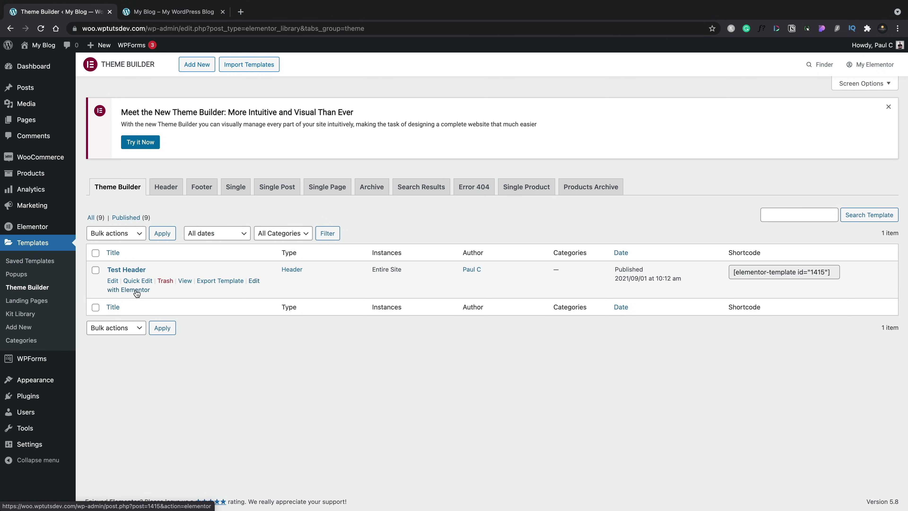
click(137, 291)
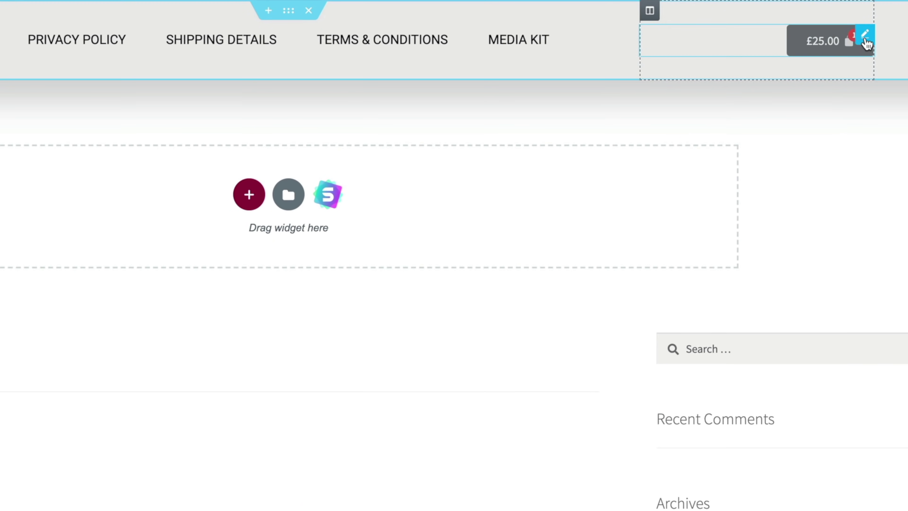
Change the header Menu Cart icon to Basket Medium
click(865, 34)
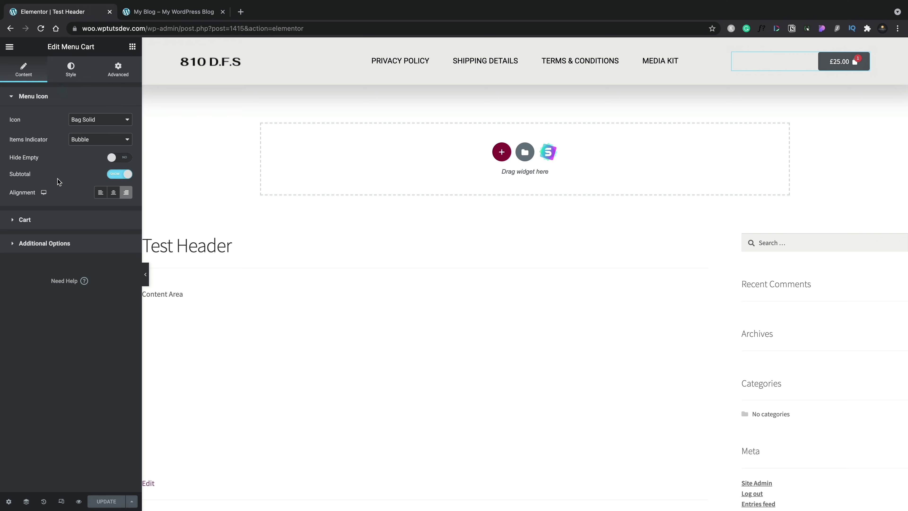
click(110, 125)
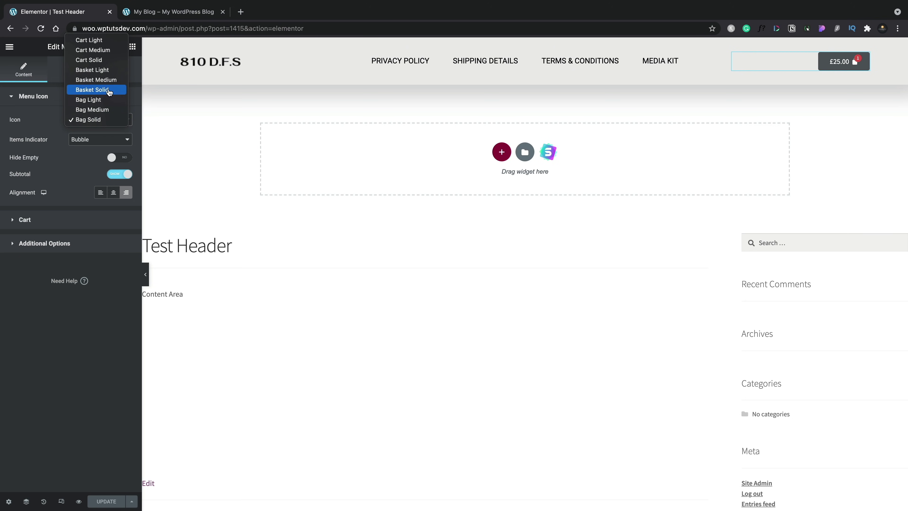
click(108, 80)
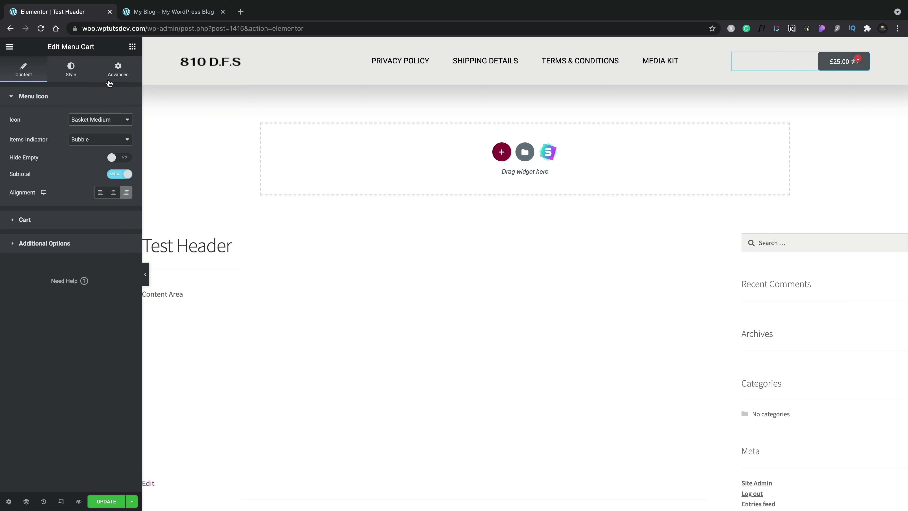
Try the None and Plain items indicators, then set it back to Bubble
click(103, 144)
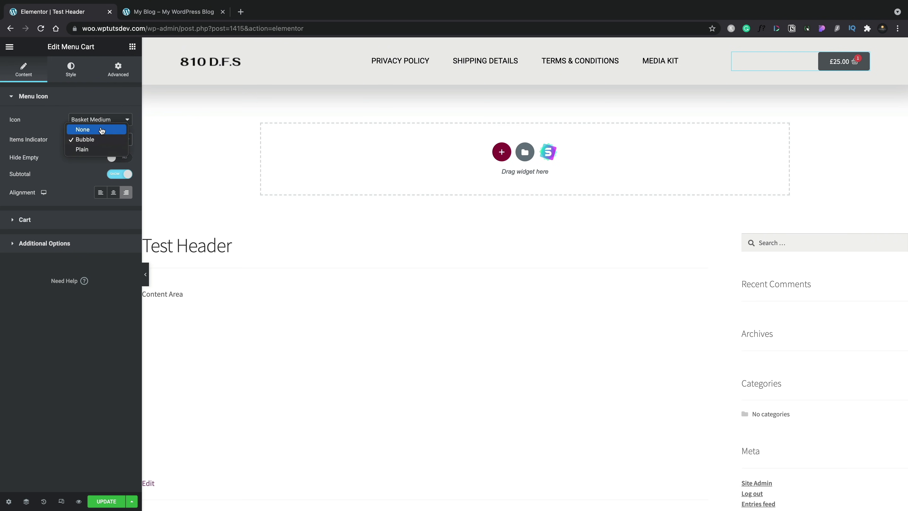
click(102, 130)
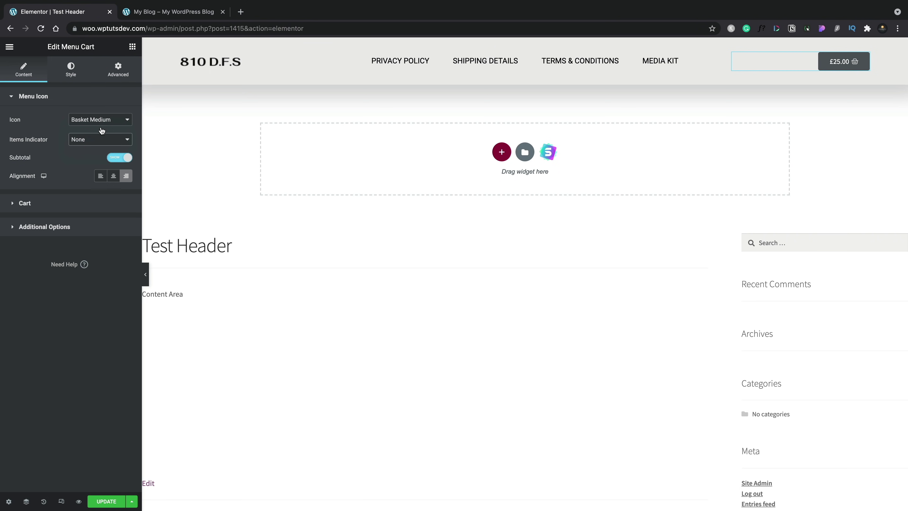
click(100, 141)
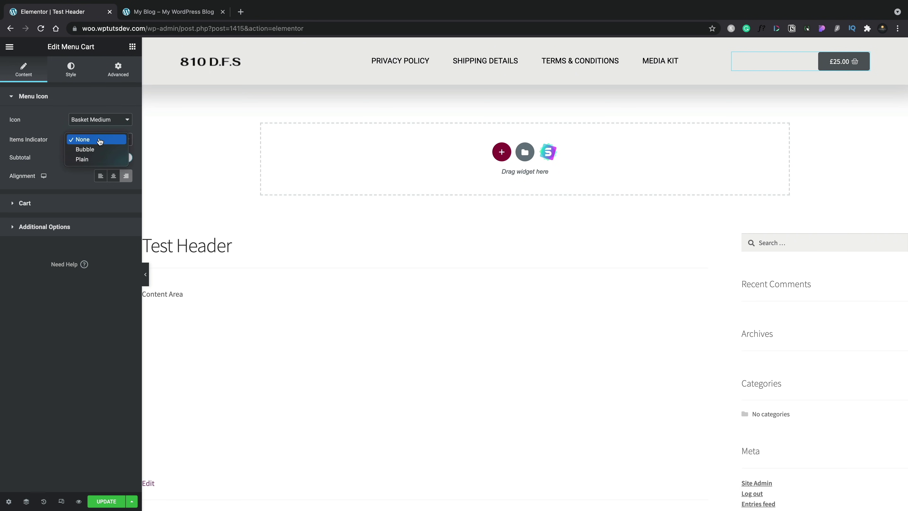
click(98, 149)
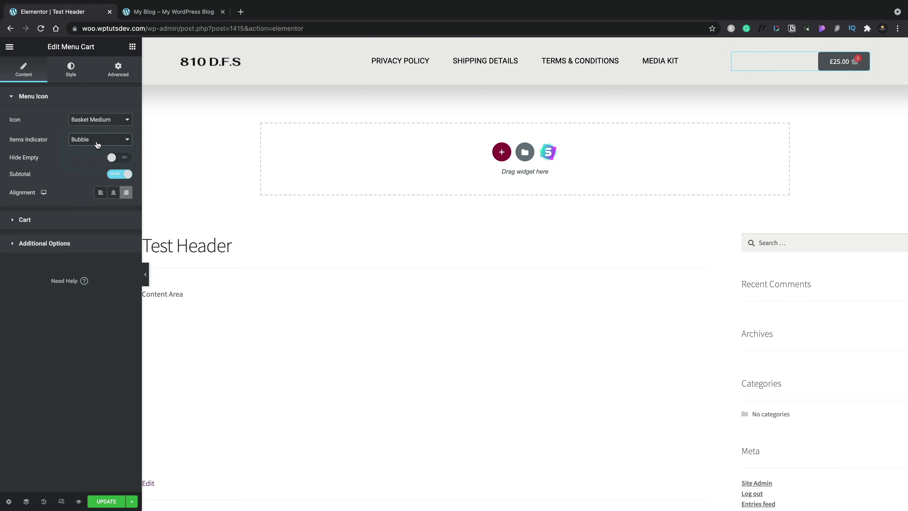
click(97, 142)
click(95, 151)
click(99, 144)
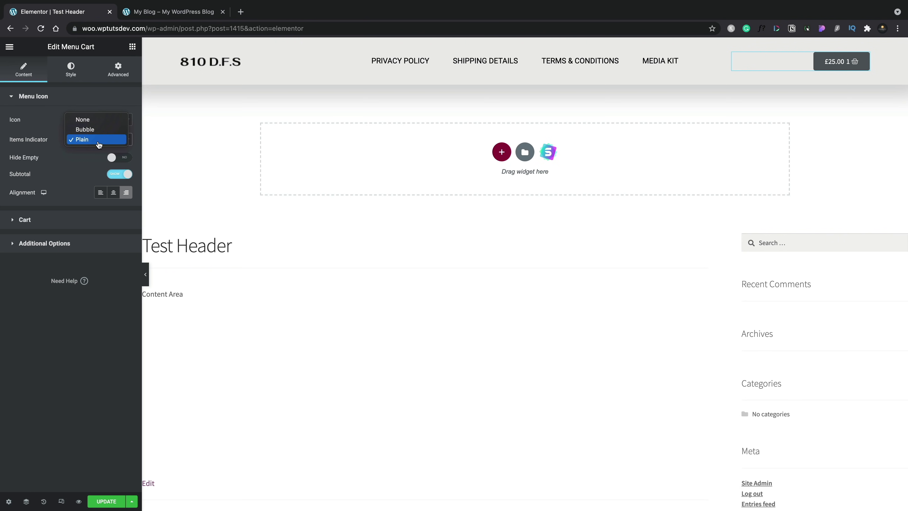
click(99, 130)
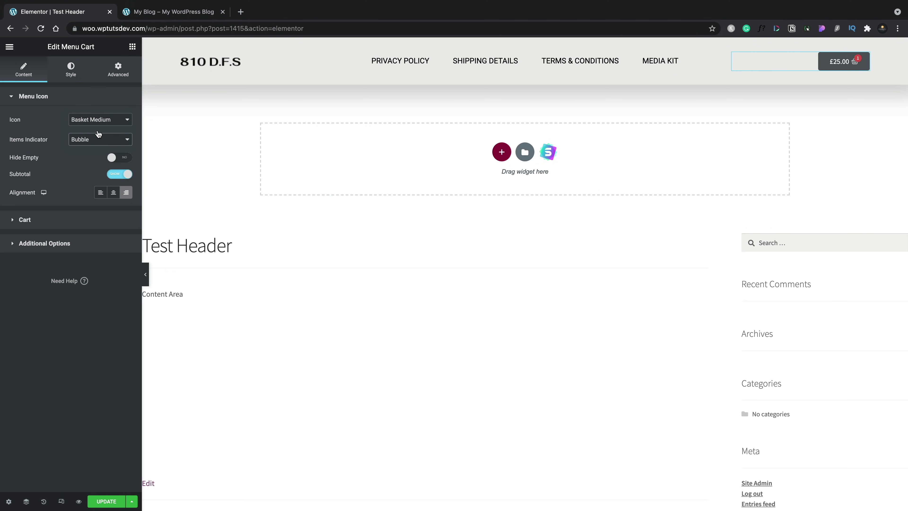
click(122, 162)
click(122, 162)
click(120, 175)
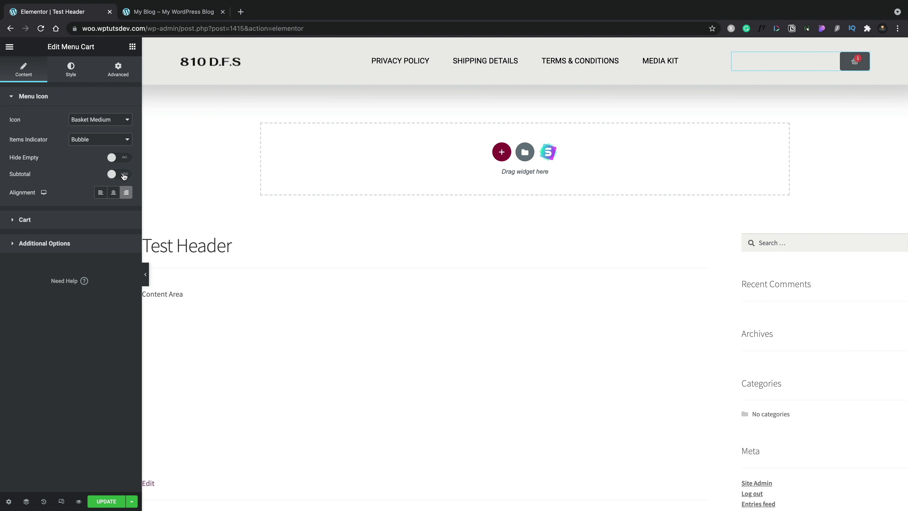
click(120, 175)
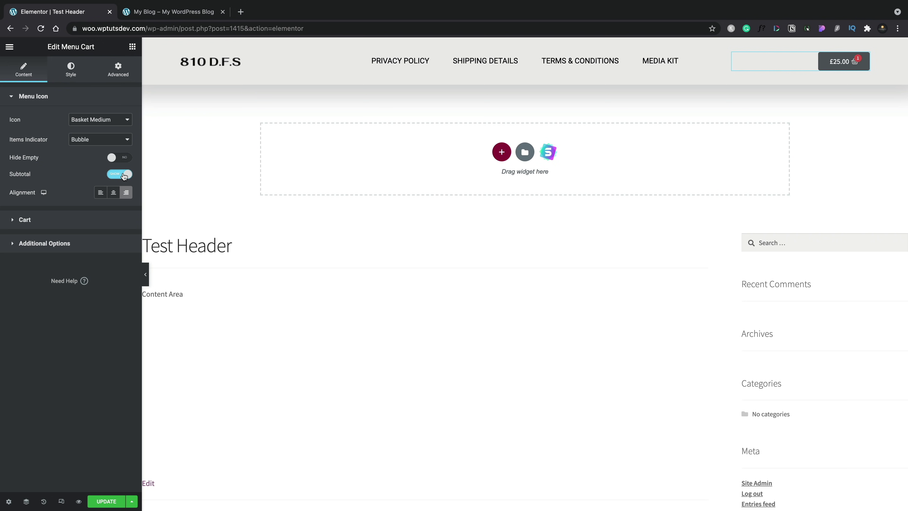
click(100, 193)
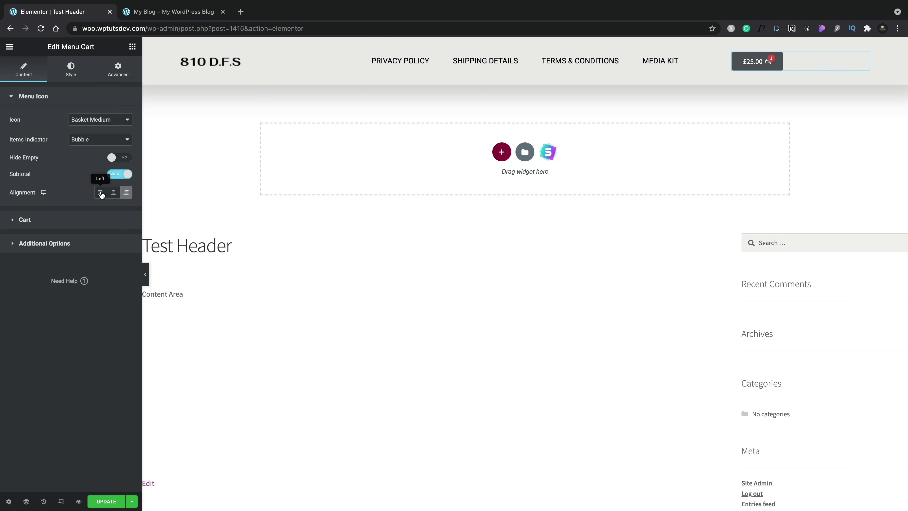
click(113, 194)
click(126, 193)
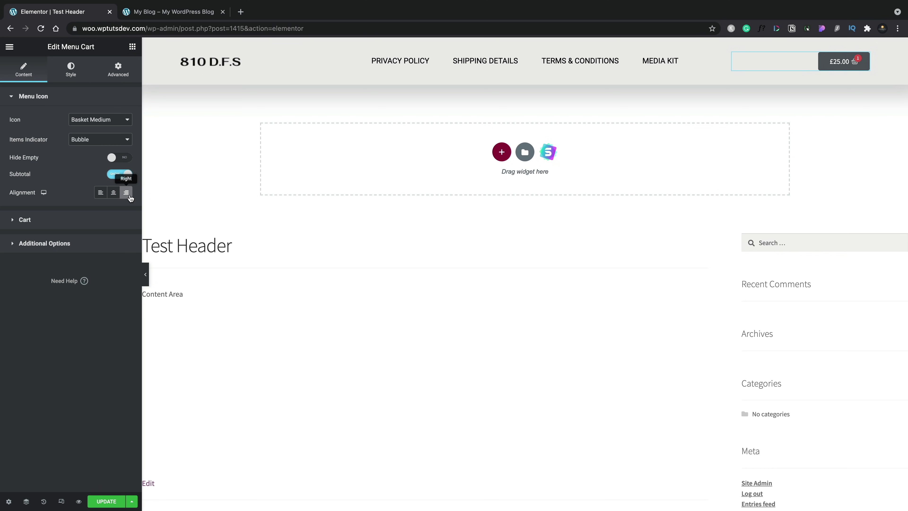
Set the Menu Cart's cart type to Side Cart and preview it from the header
click(28, 220)
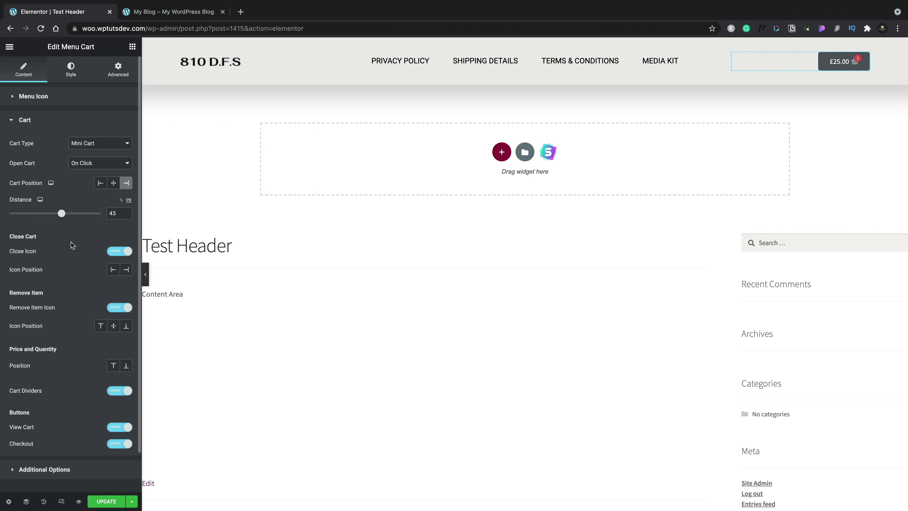
click(101, 144)
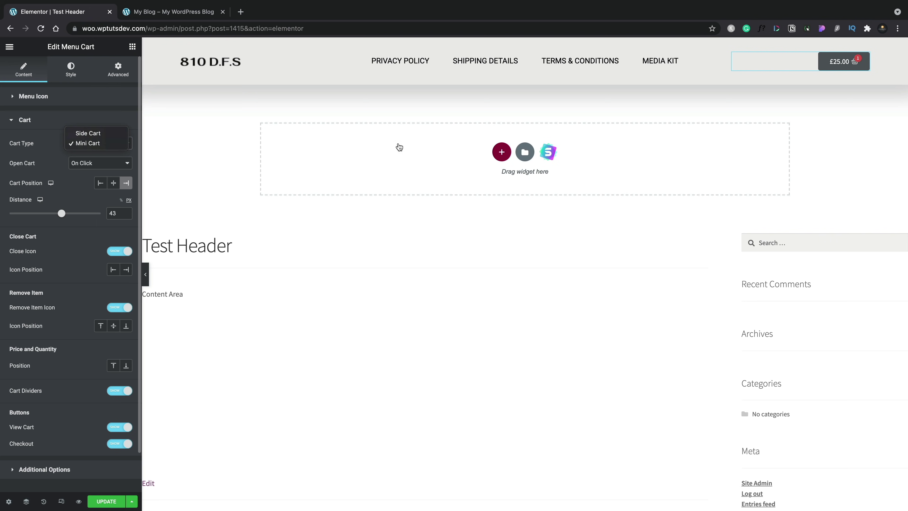
click(837, 67)
click(839, 65)
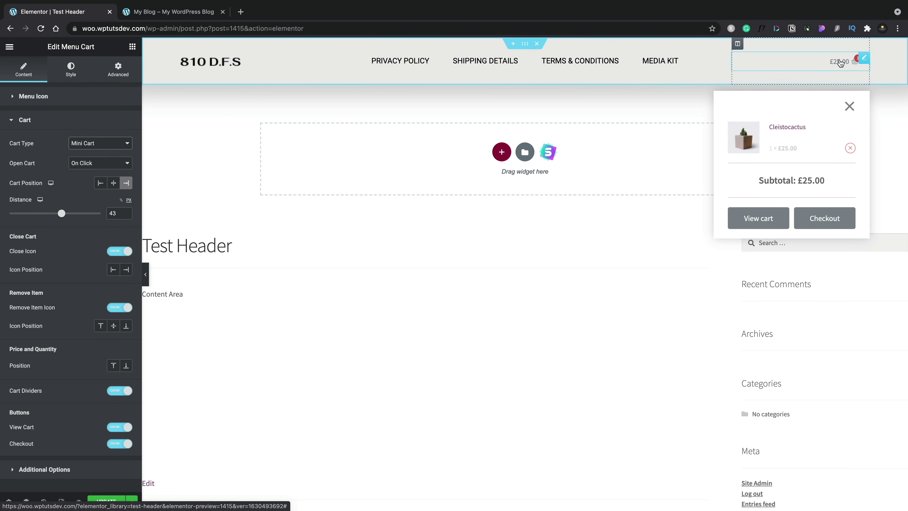
click(82, 144)
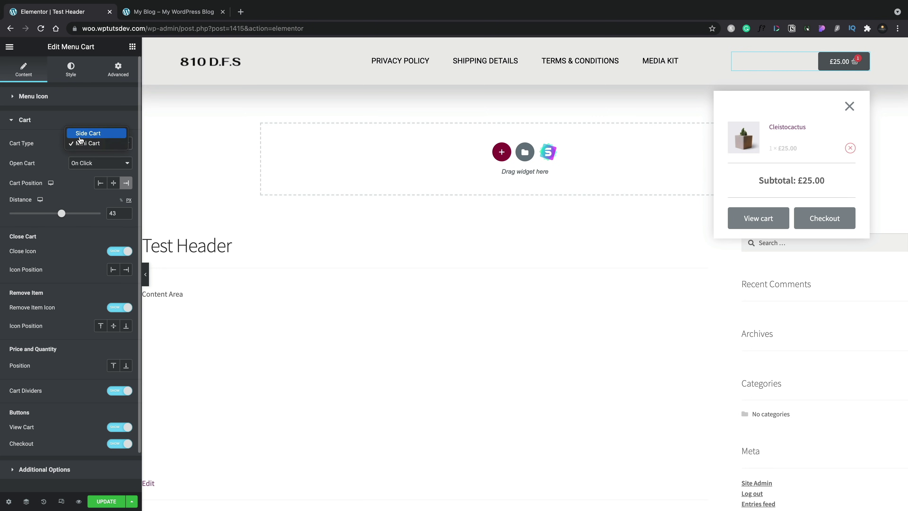
click(103, 135)
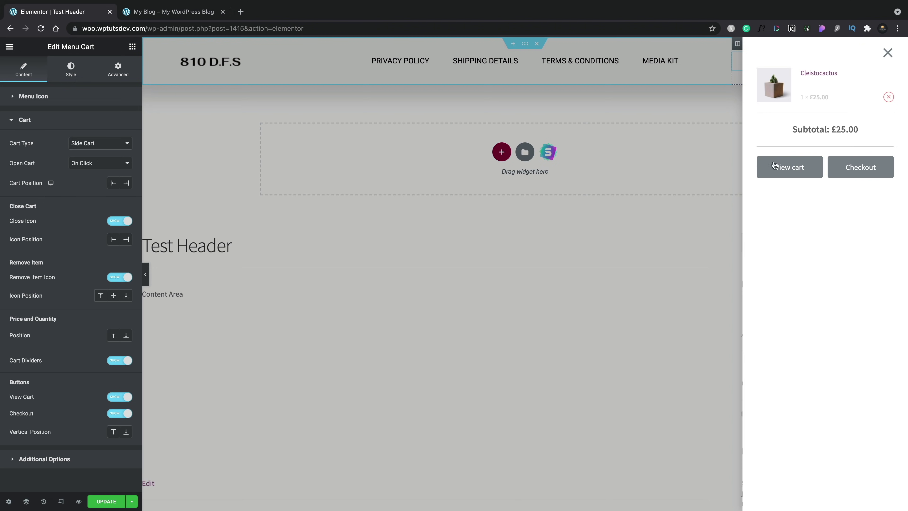
click(887, 53)
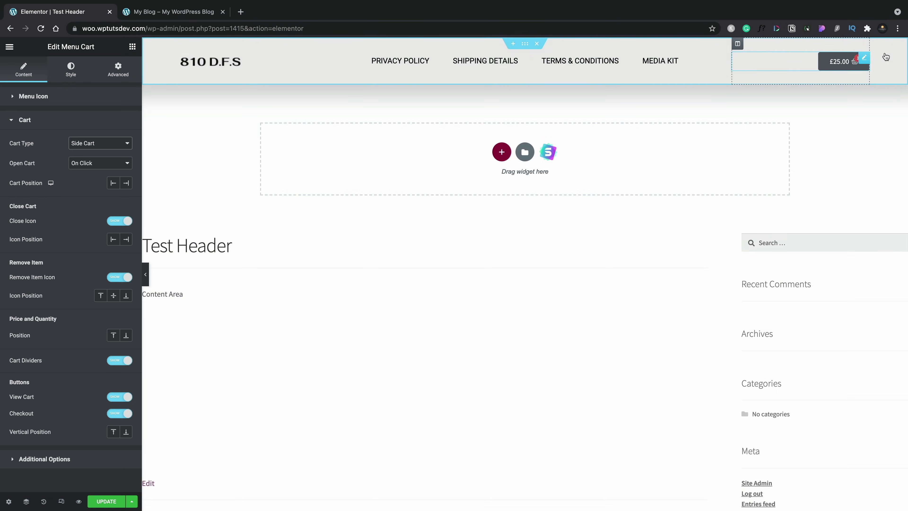
click(841, 62)
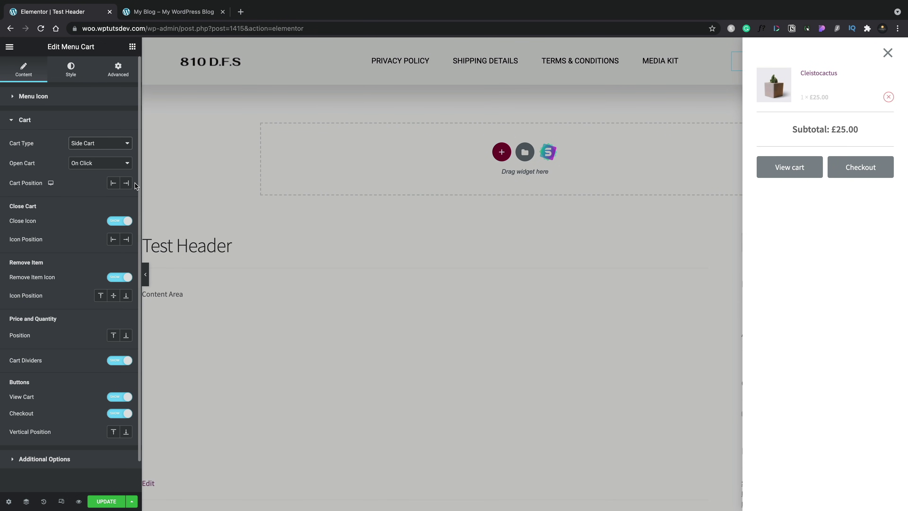
Set Open Cart to On Hover and Cart Position to Left
click(80, 168)
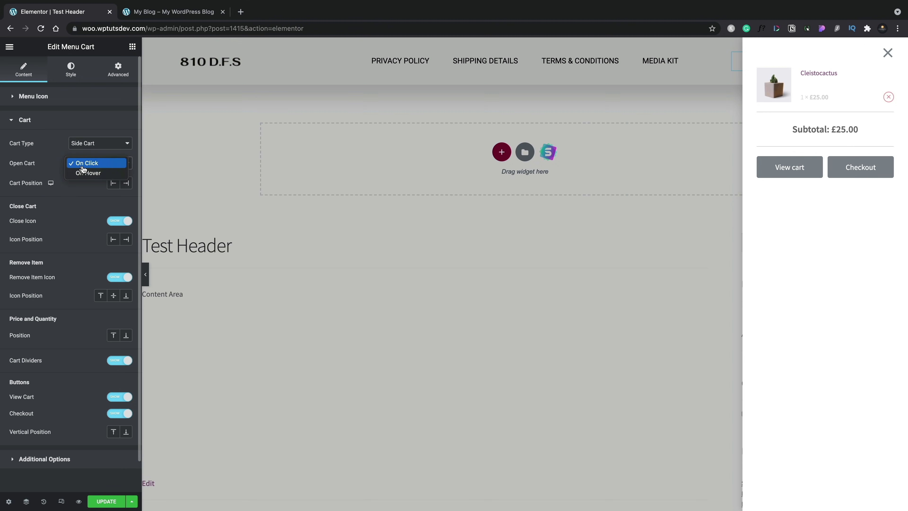
click(93, 173)
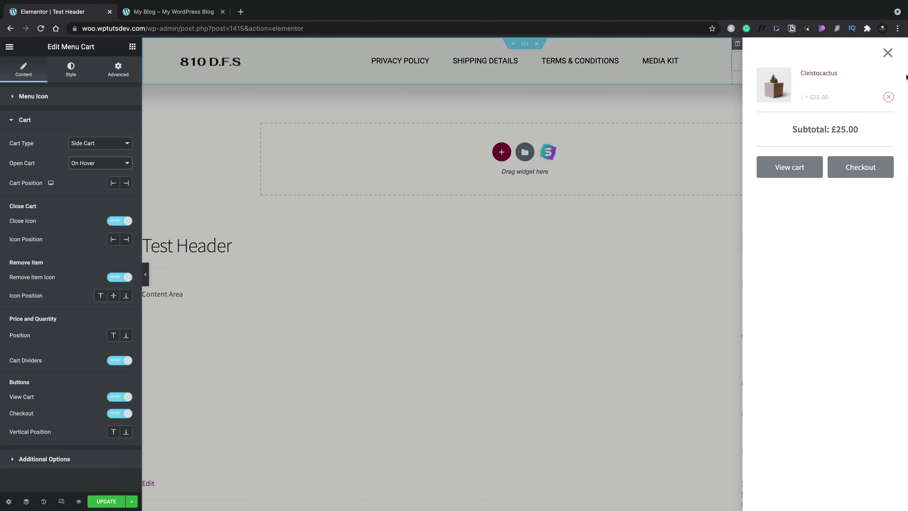
click(888, 53)
mouse_move(836, 58)
click(887, 53)
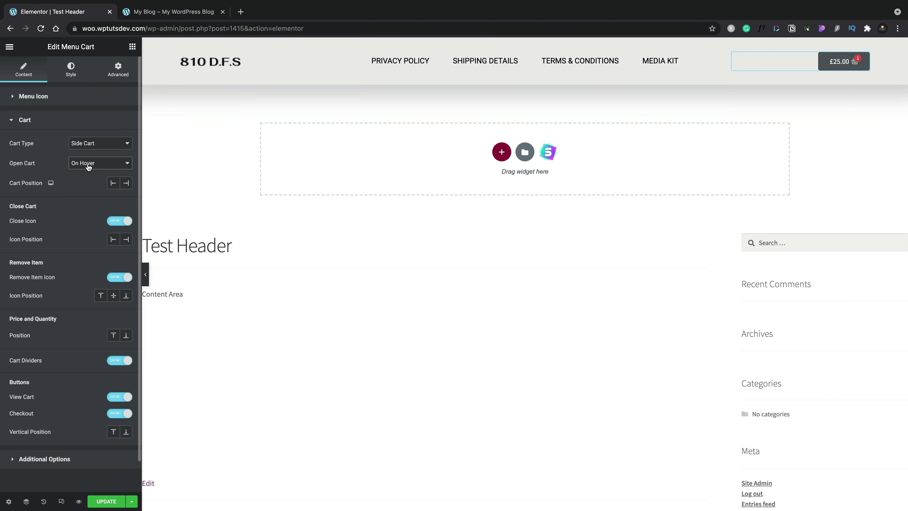
click(113, 183)
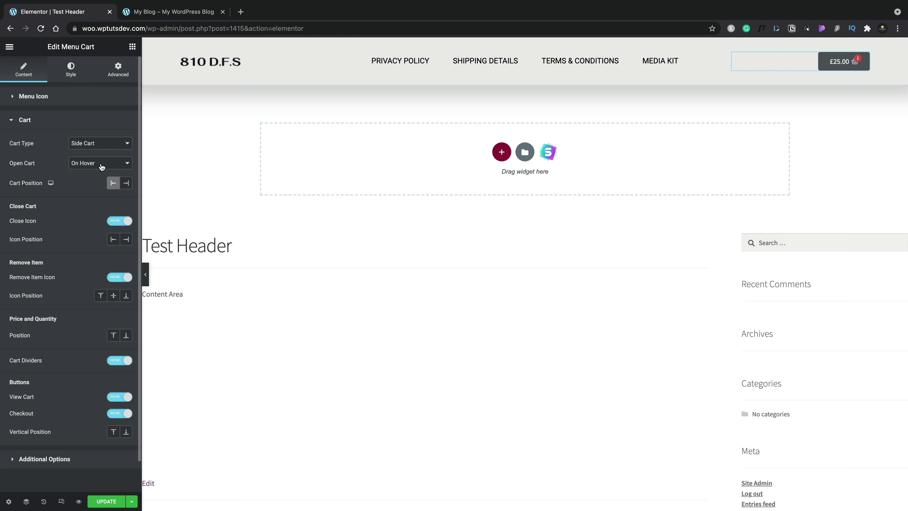
Set Open Cart back to On Click with the cart positioned on the right
click(101, 164)
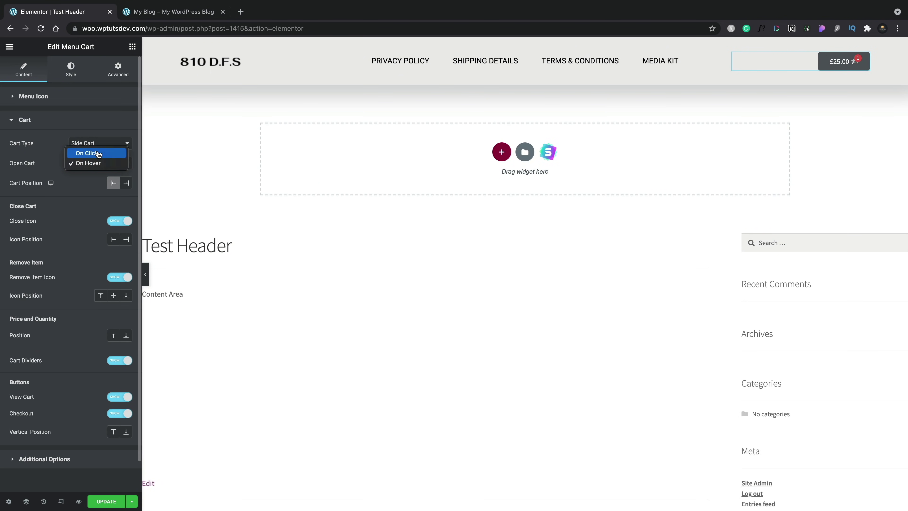
click(98, 153)
click(125, 183)
scroll(34, 264, down, 1)
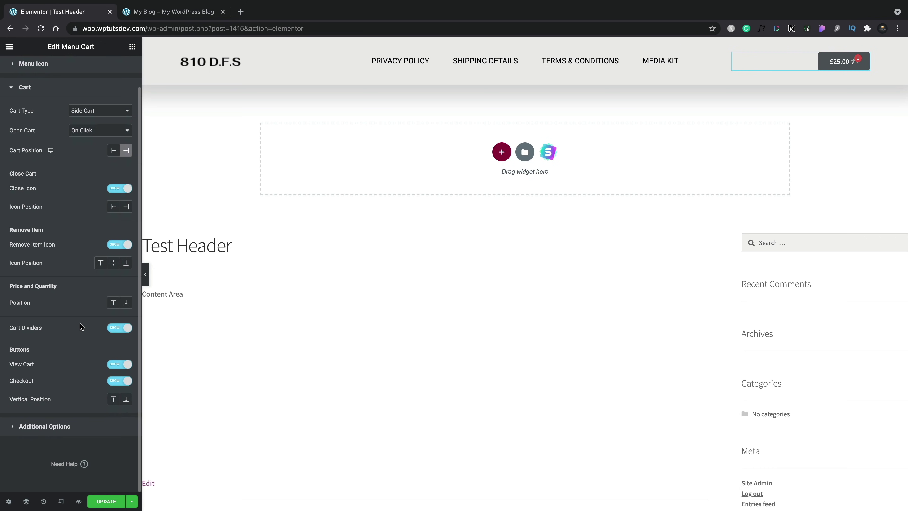
scroll(100, 250, up, 1)
Change the cart type to Mini Cart and preview it from the header
click(98, 144)
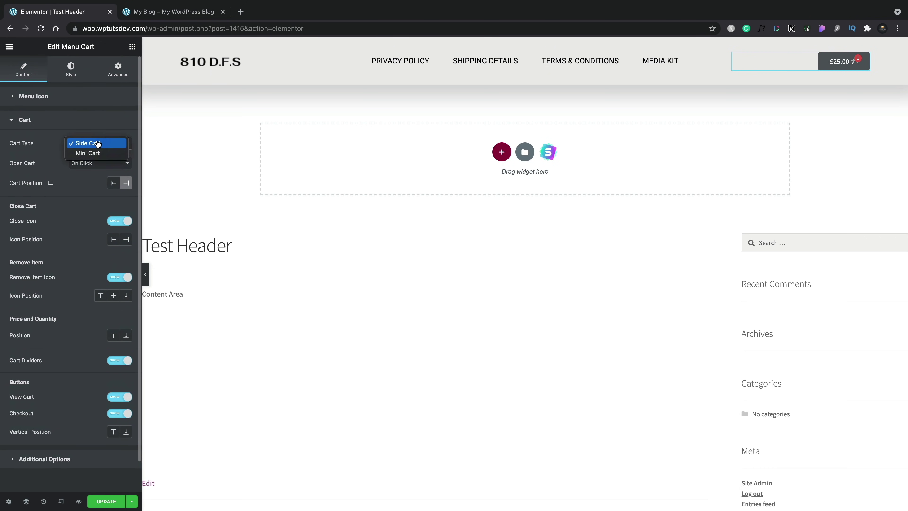
click(87, 153)
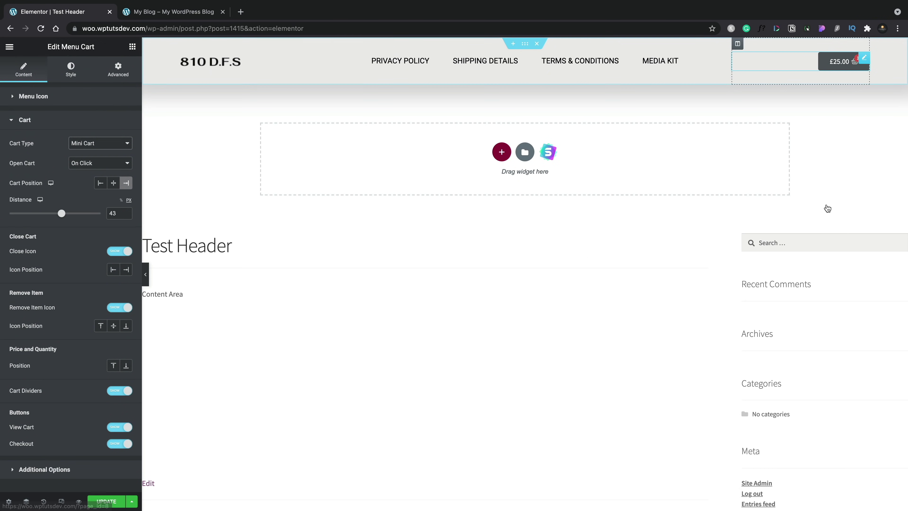
click(838, 60)
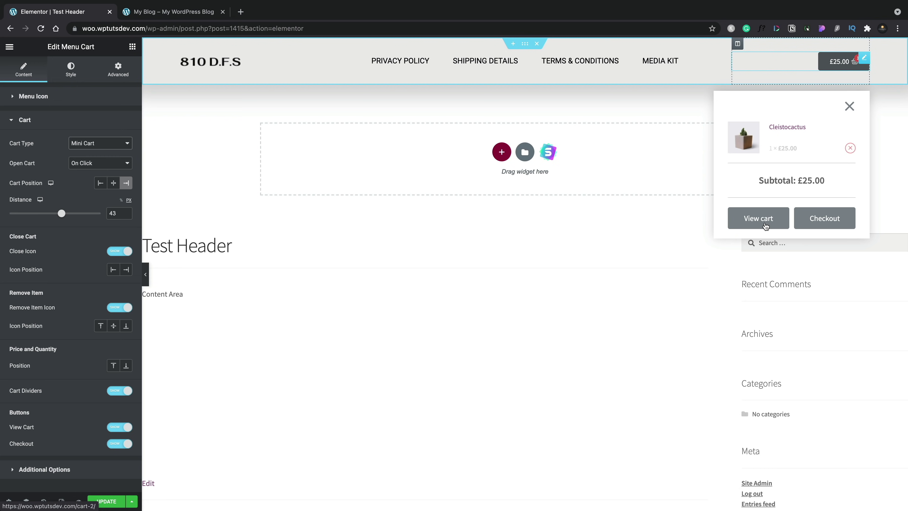
scroll(55, 383, down, 2)
Enable Automatically Open Cart in Additional Options and save the header with Update
click(49, 428)
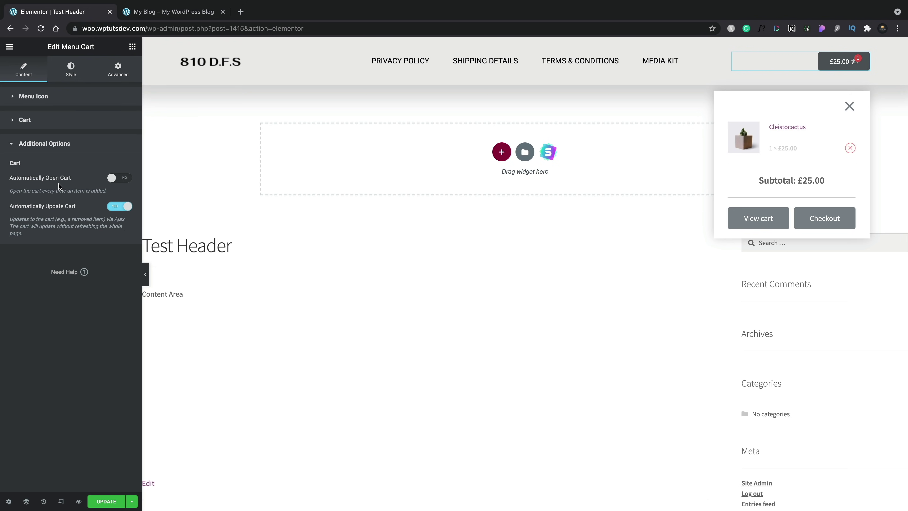
click(125, 179)
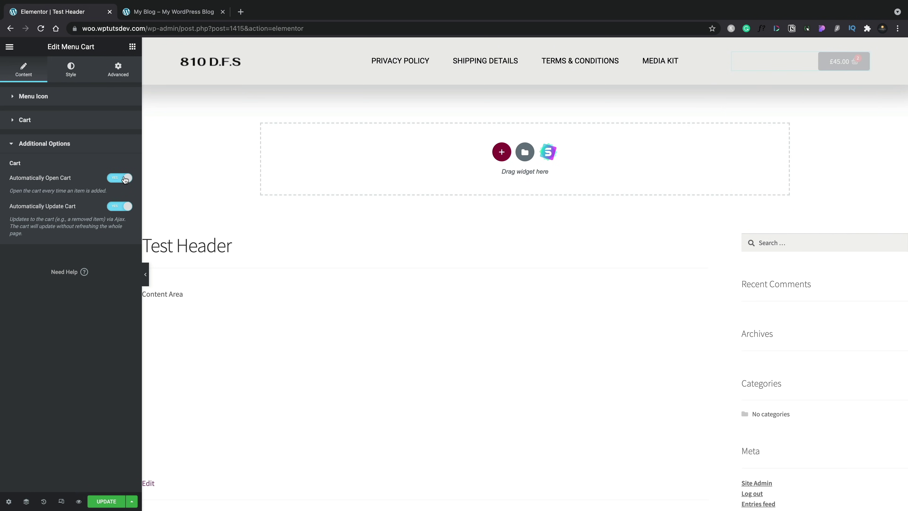
click(102, 500)
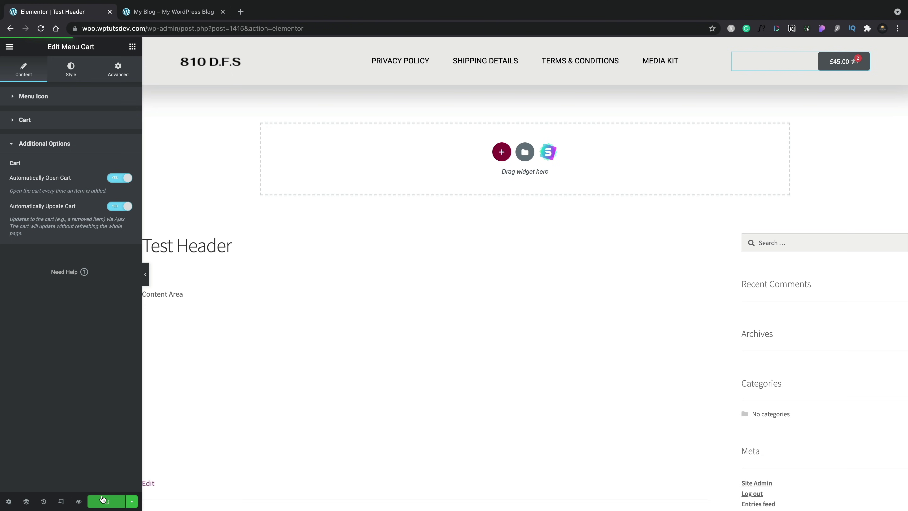
key(ctrl+Tab)
Add Boncellensis Secullant and Green Soil Lotus to the cart, confirming four plants totalling £113.00
scroll(128, 347, down, 15)
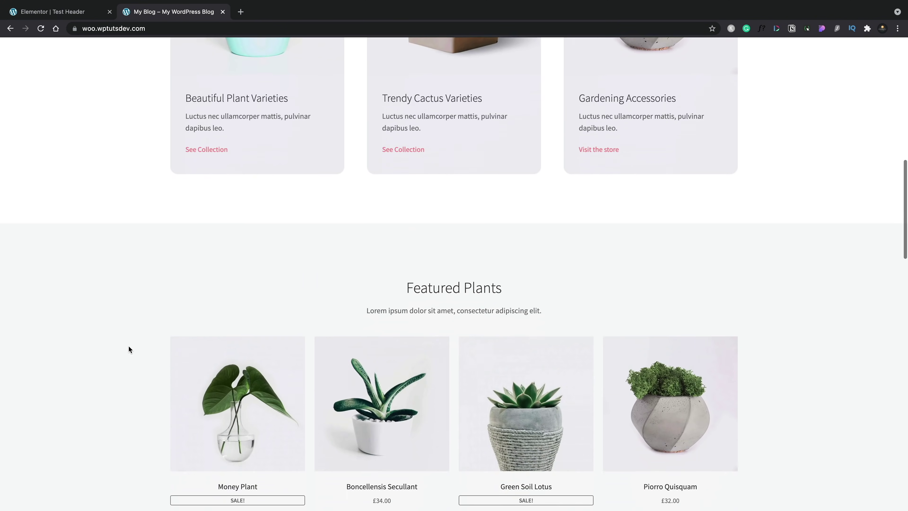
scroll(128, 349, down, 1)
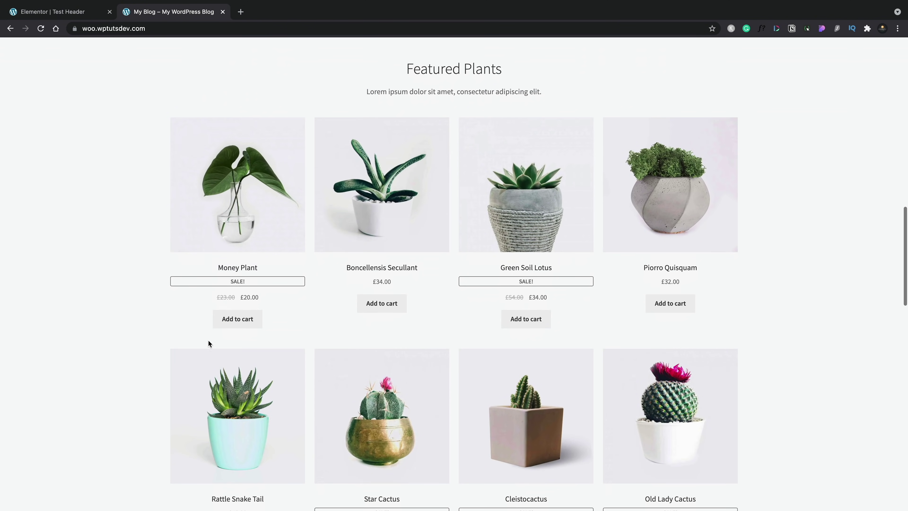
click(391, 306)
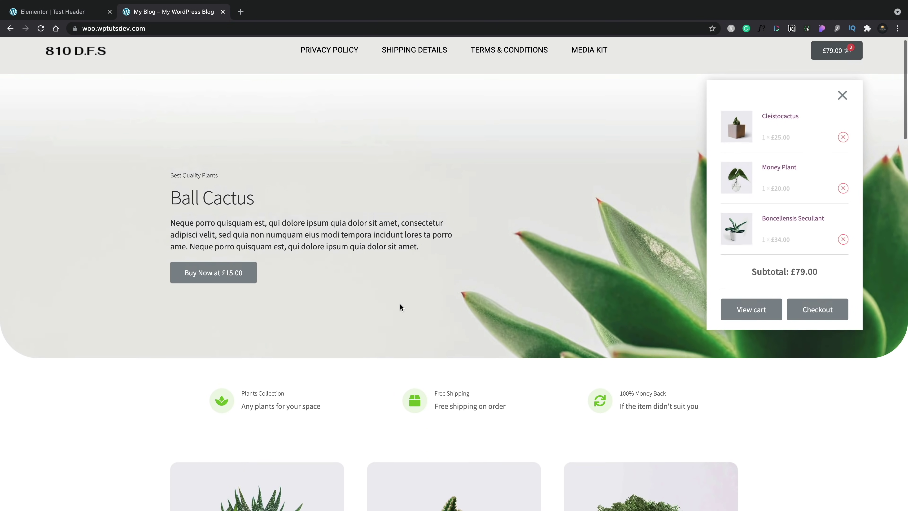
scroll(400, 303, down, 10)
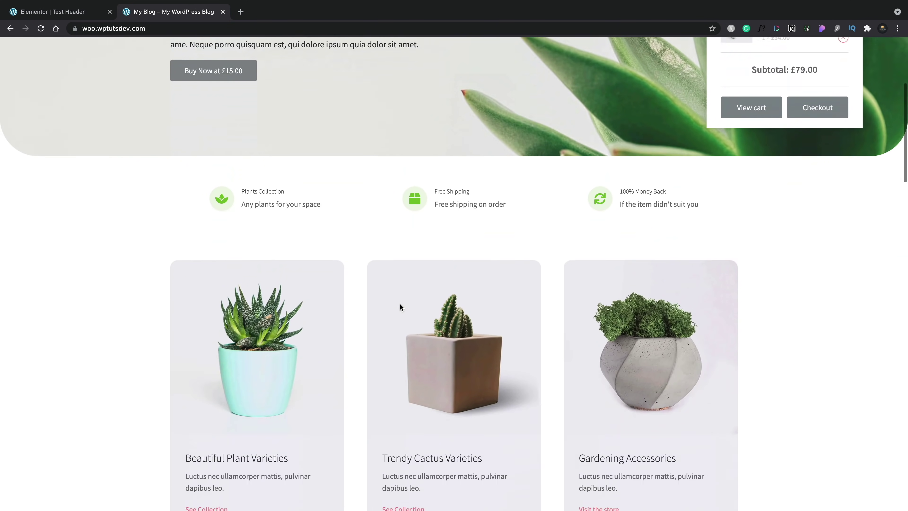
scroll(401, 306, down, 3)
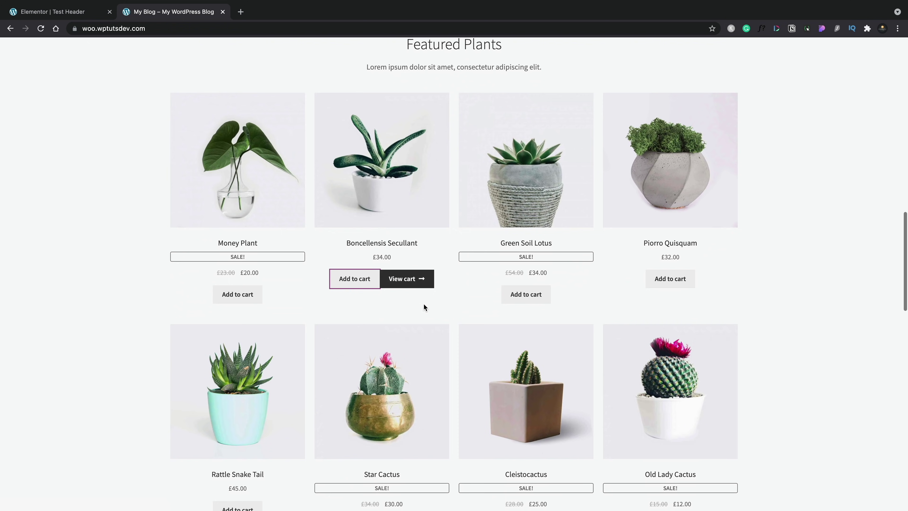
click(525, 299)
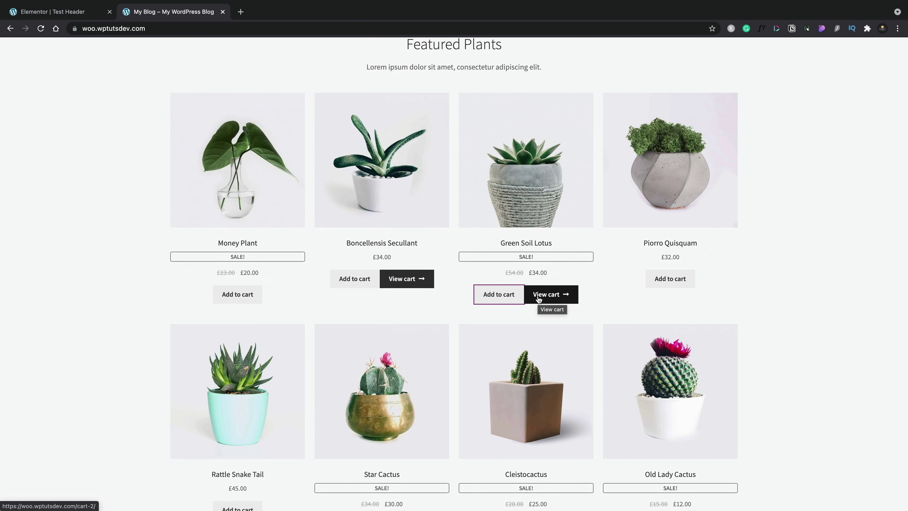
click(539, 299)
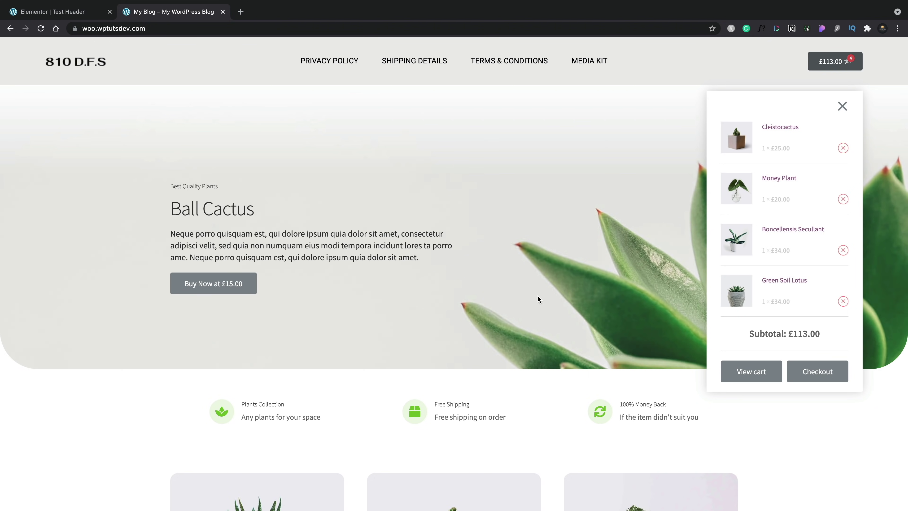
key(ctrl+shift+Tab)
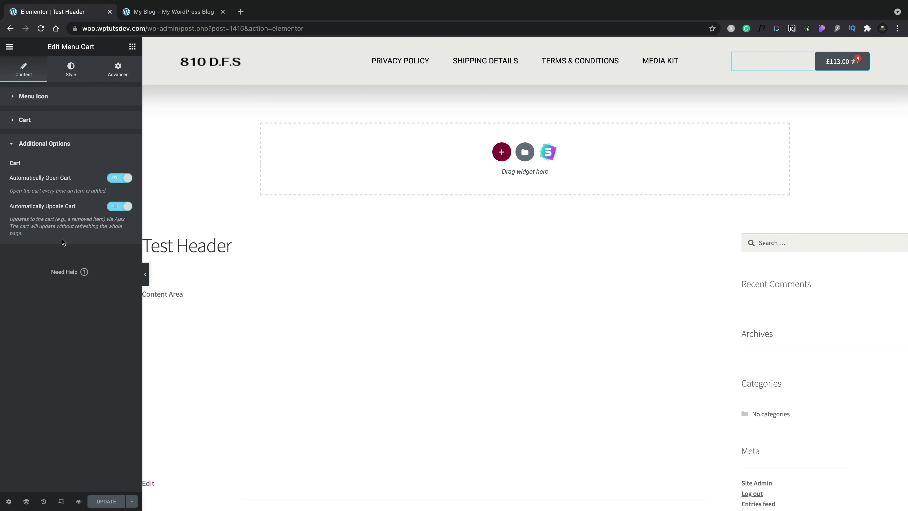
Remove Cleistocactus from the preview's mini cart, leaving three plants at £88.00
click(845, 61)
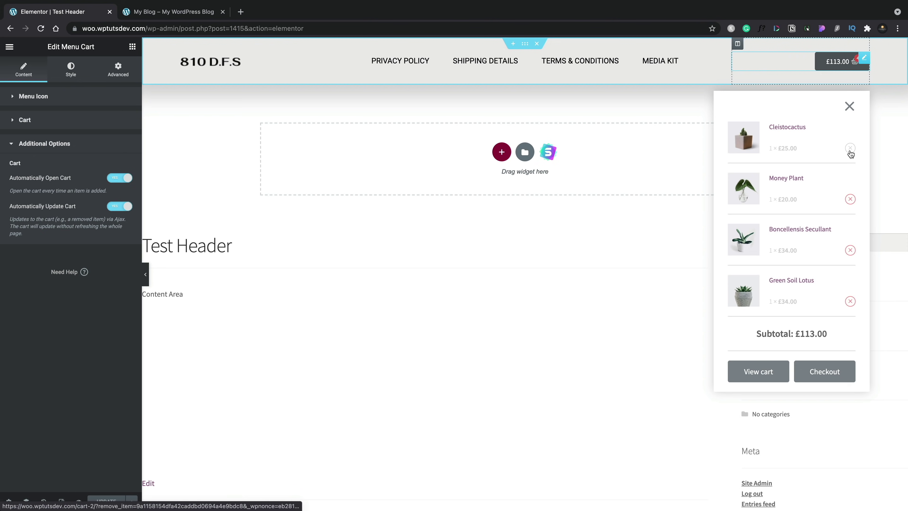
click(851, 149)
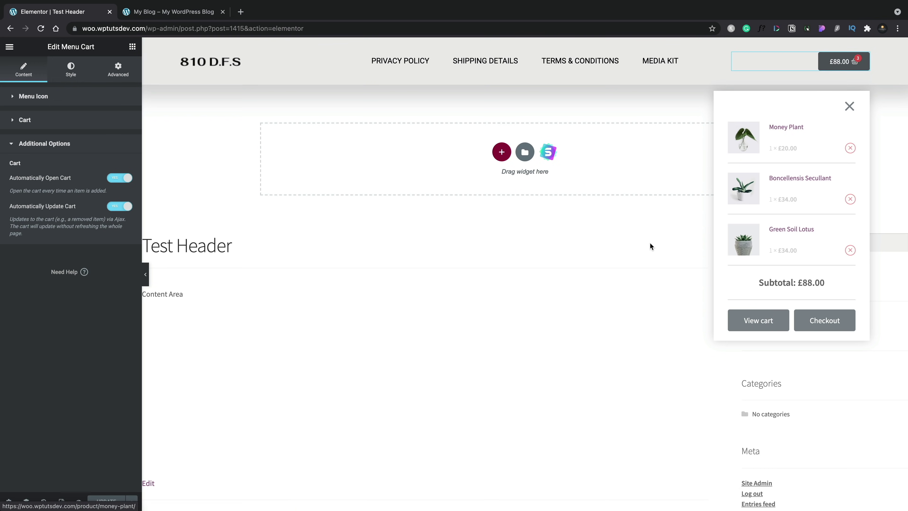
click(633, 251)
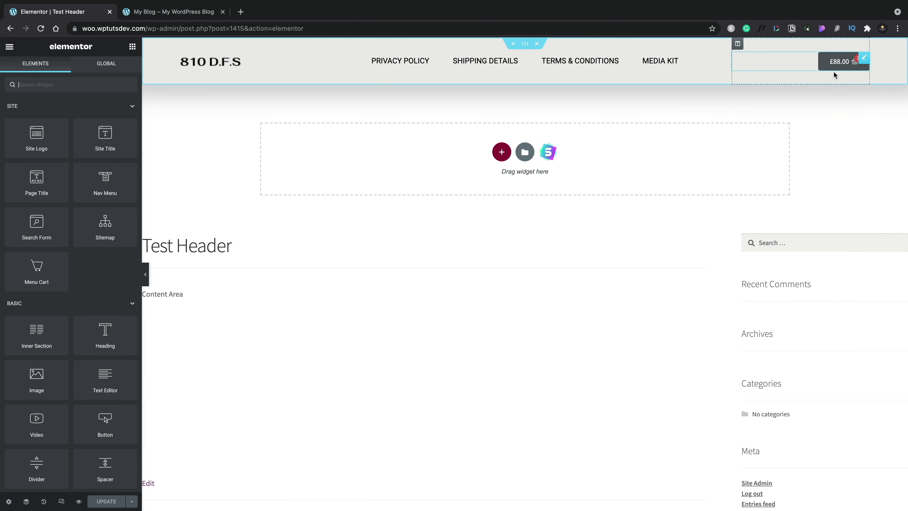
Select the Menu Cart widget and scroll through its Style tab settings
click(840, 61)
click(67, 77)
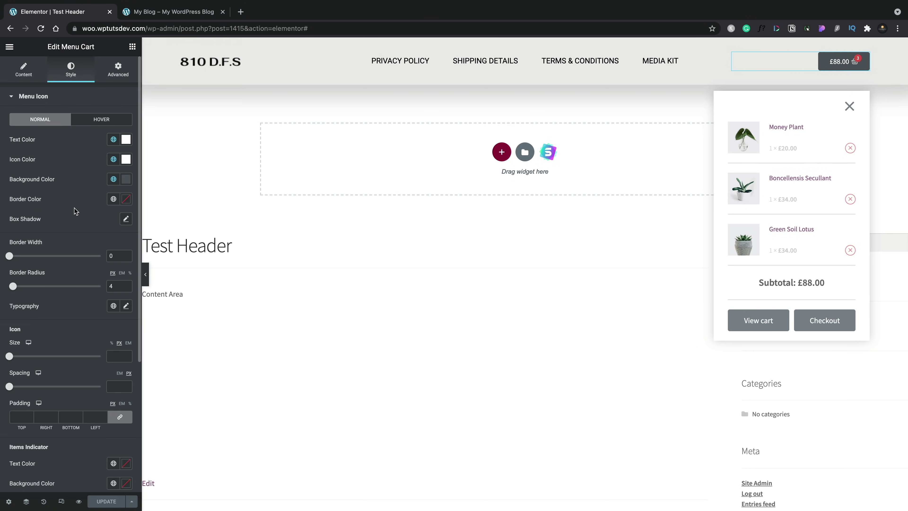
scroll(75, 211, down, 5)
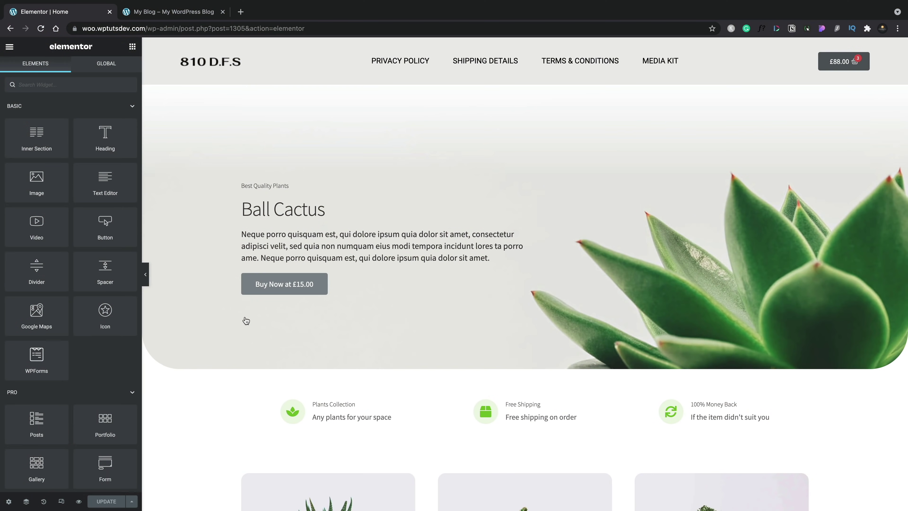
Delete the hero's description paragraph via its right-click menu
scroll(246, 320, down, 10)
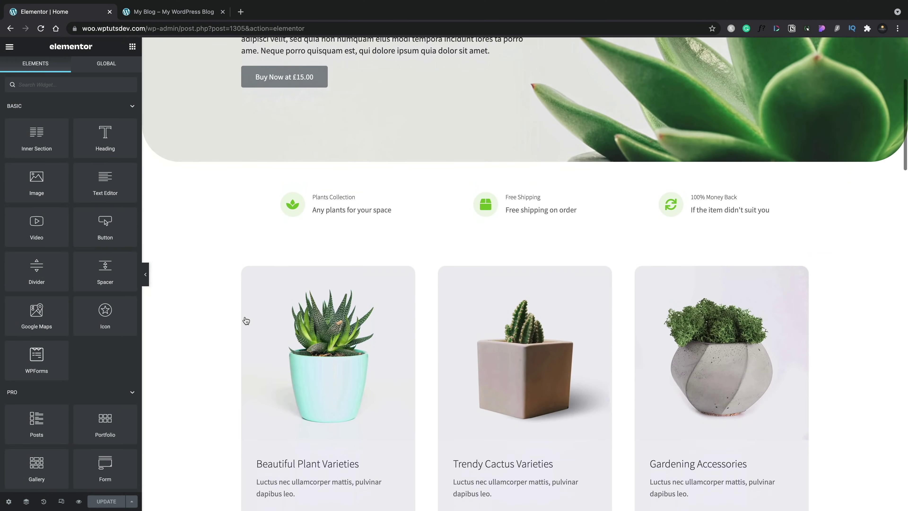
scroll(246, 320, down, 4)
scroll(246, 321, up, 17)
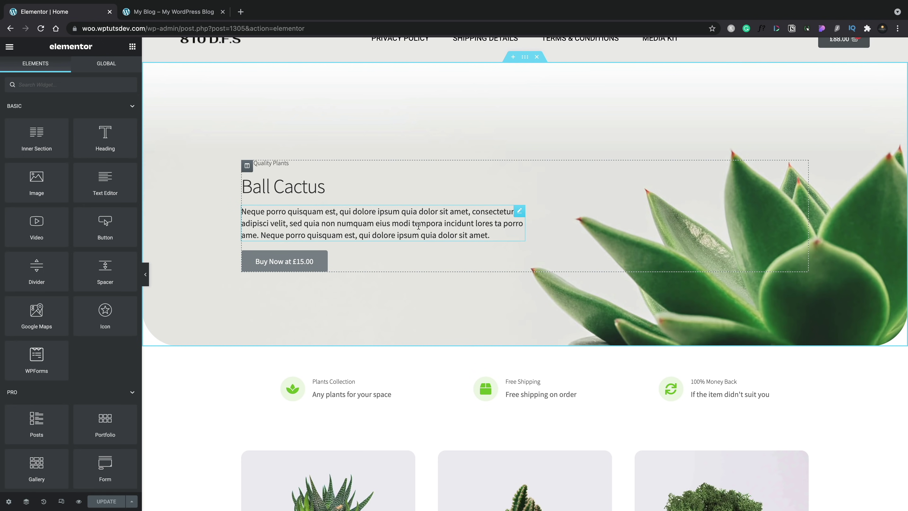
click(520, 211)
right_click(520, 218)
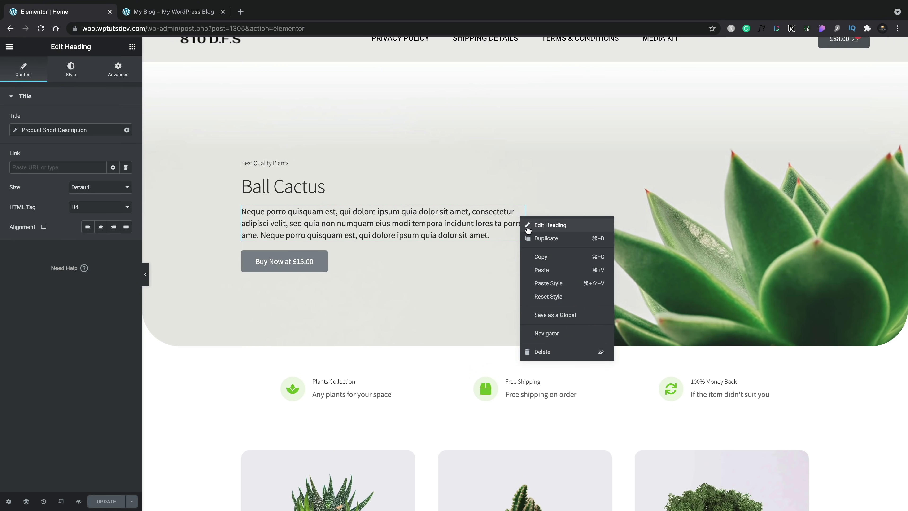
click(551, 346)
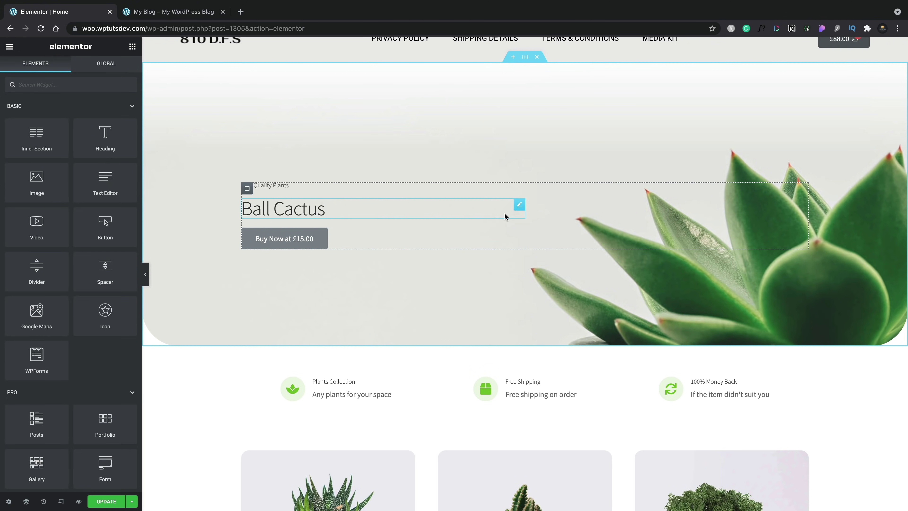
Delete the Ball Cactus heading from the hero
click(519, 204)
right_click(520, 207)
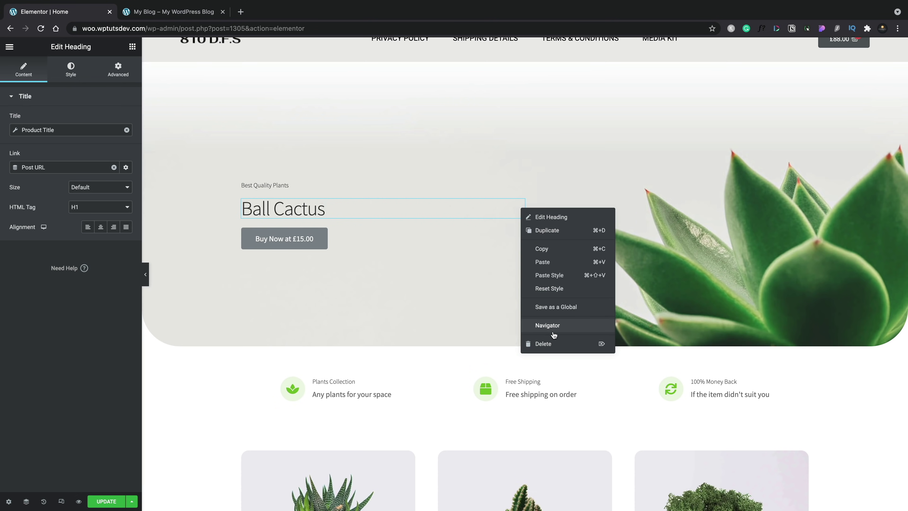
click(545, 343)
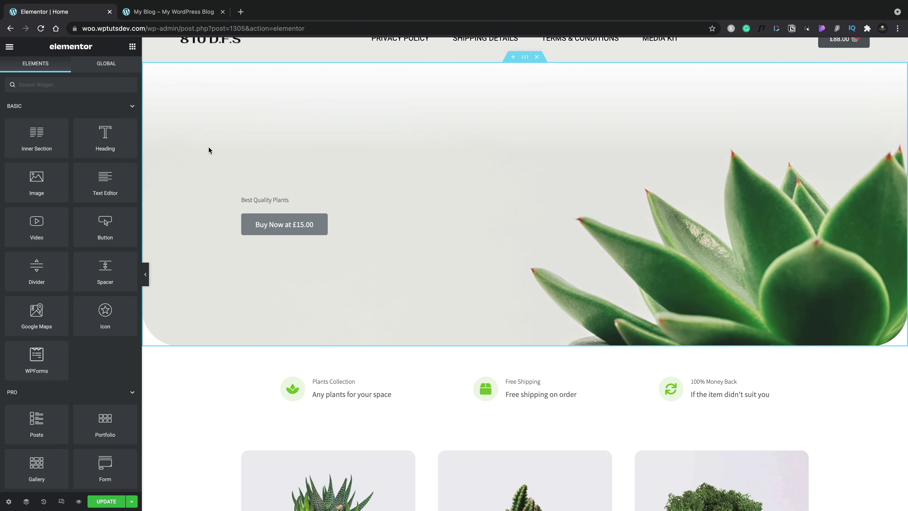
Add a Heading above the hero's Buy Now button, using the Product Title dynamic tag
drag(107, 137, 305, 206)
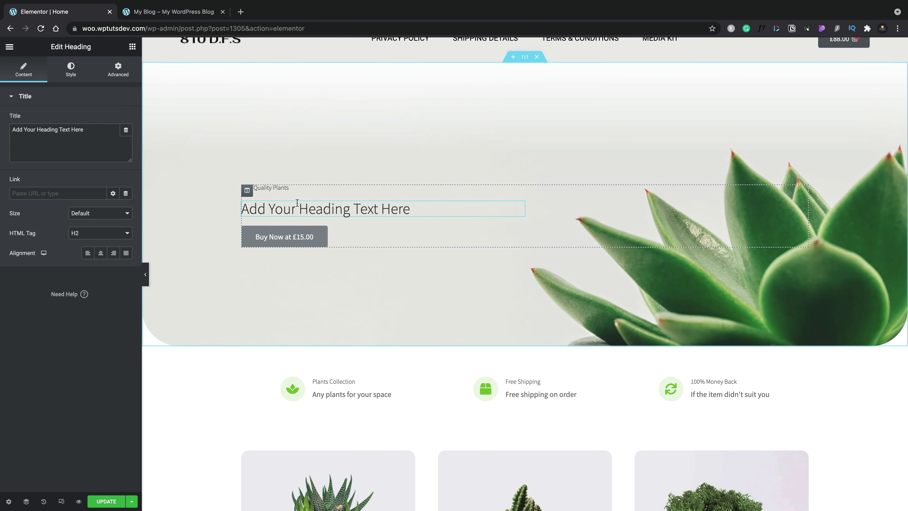
click(126, 130)
scroll(95, 250, down, 6)
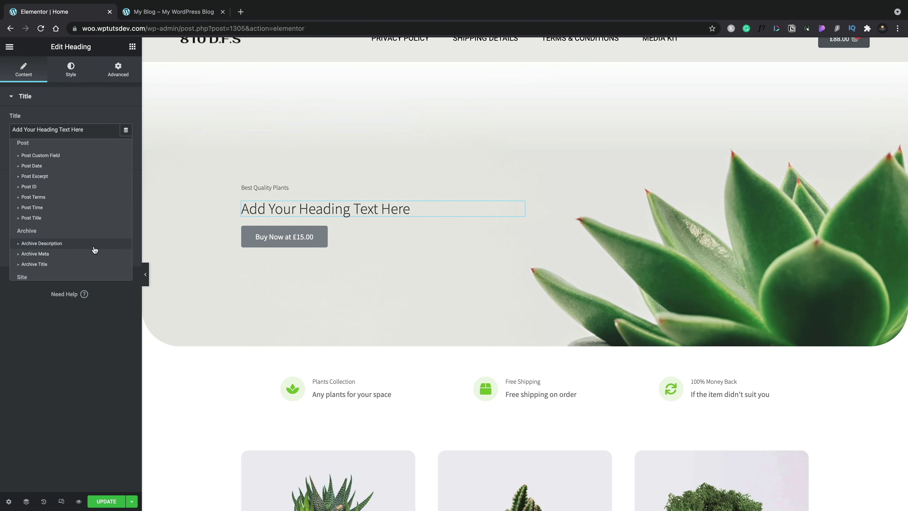
scroll(95, 250, down, 5)
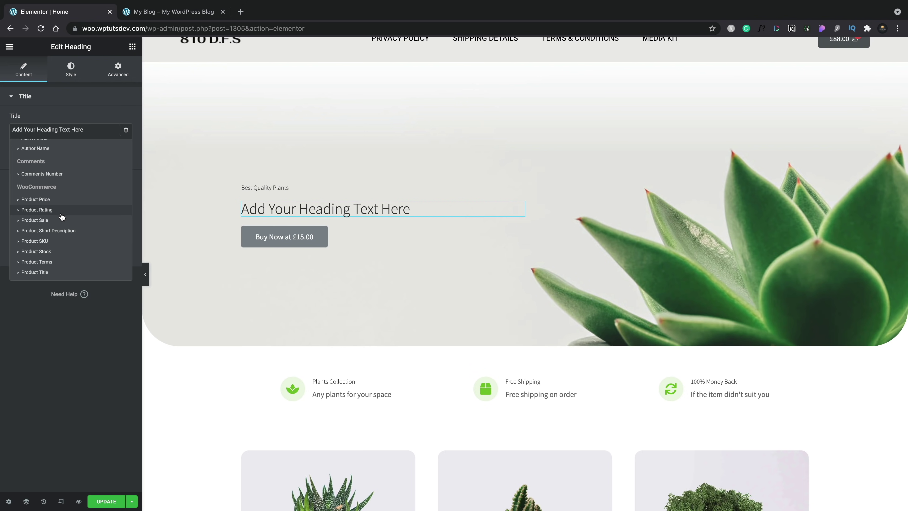
click(59, 274)
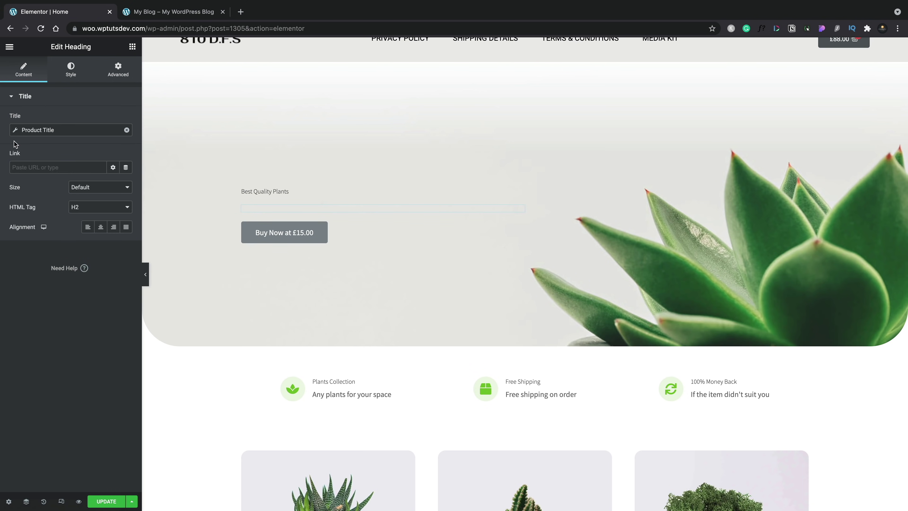
Set the Product Title tag's product to Ball Cactus
click(16, 131)
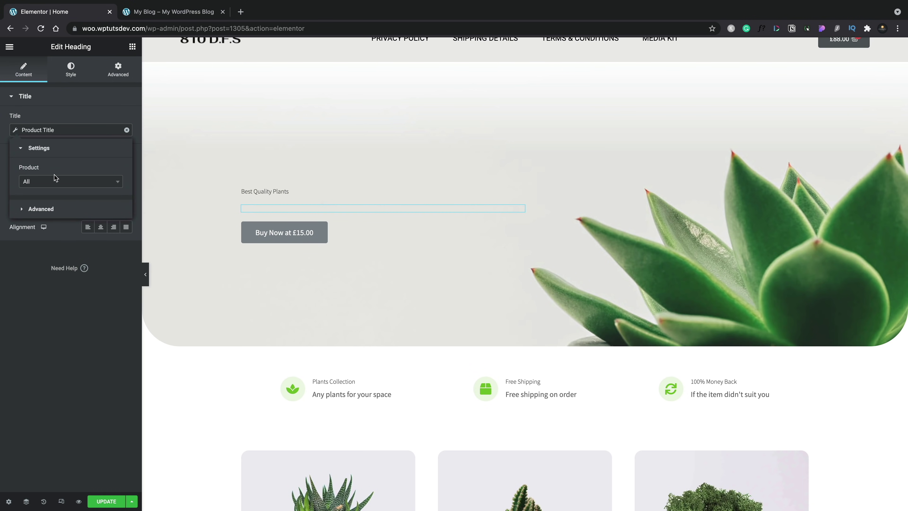
click(58, 181)
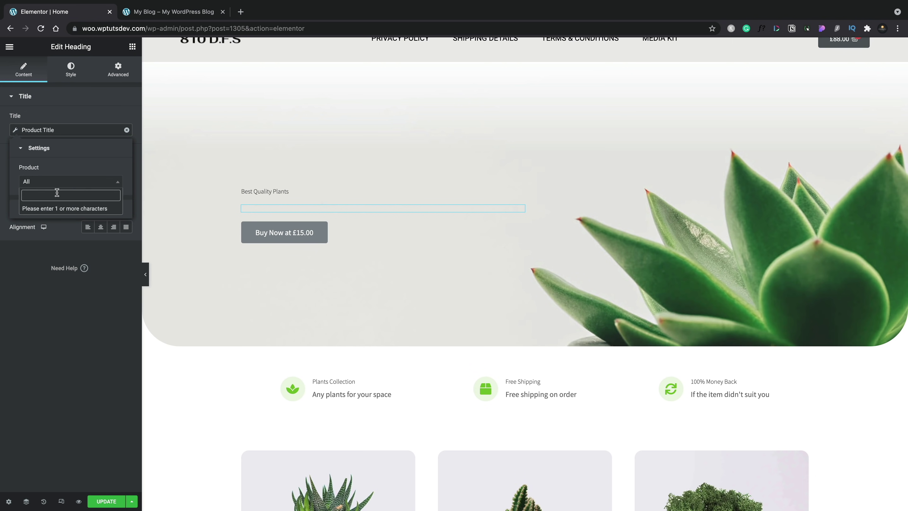
text(ball)
click(53, 208)
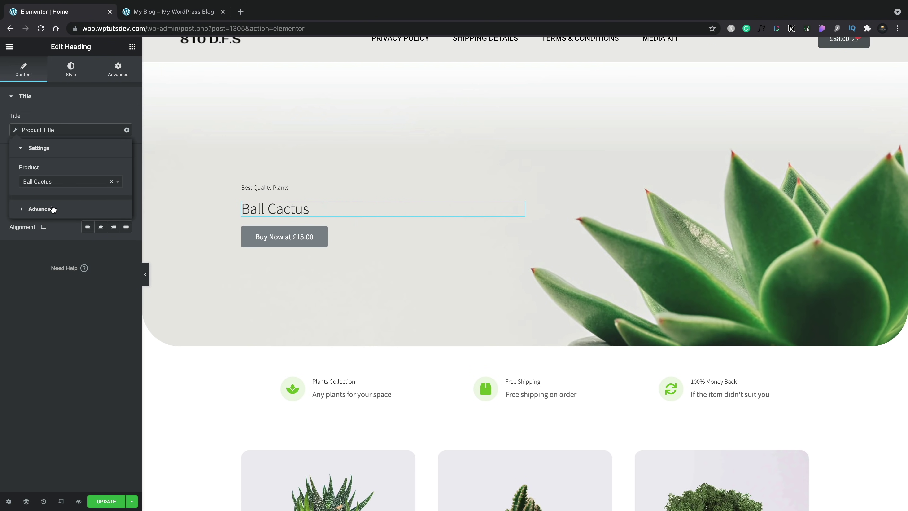
click(49, 209)
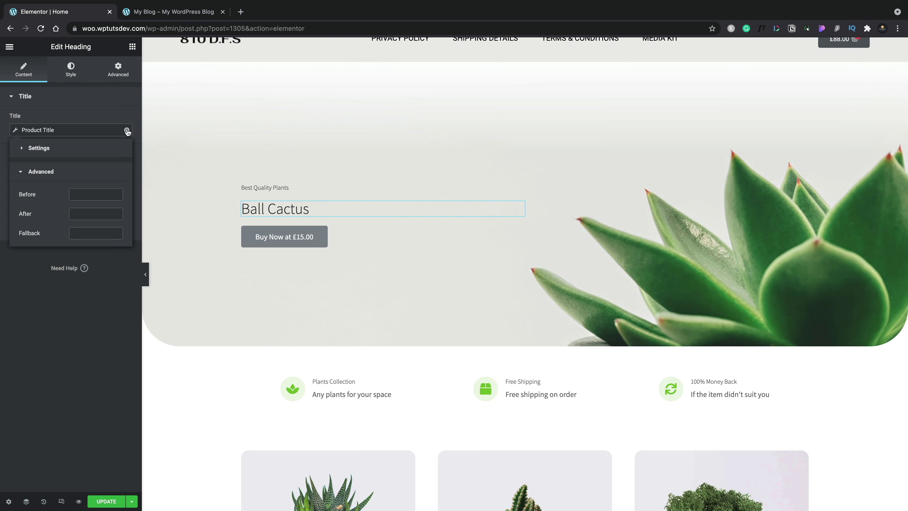
click(77, 311)
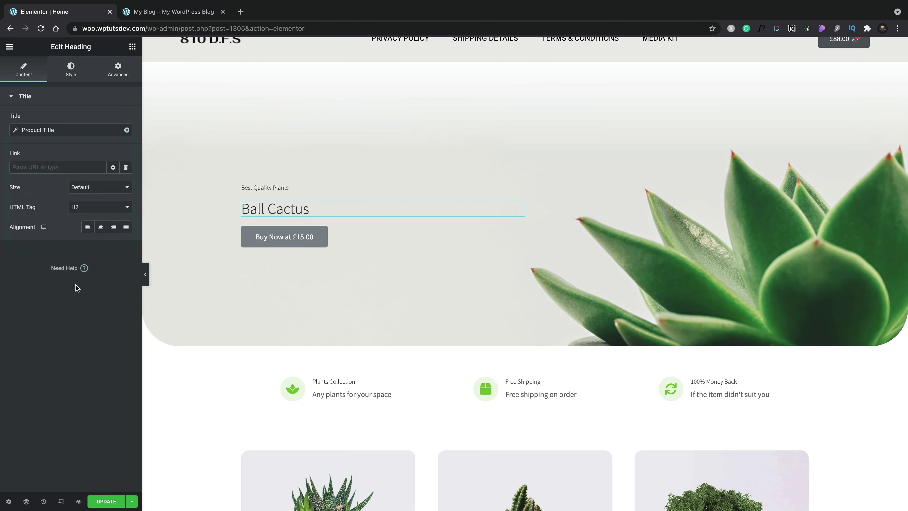
Add an H4 Heading between the Ball Cactus title and the Buy Now button
click(131, 47)
drag(98, 143, 292, 215)
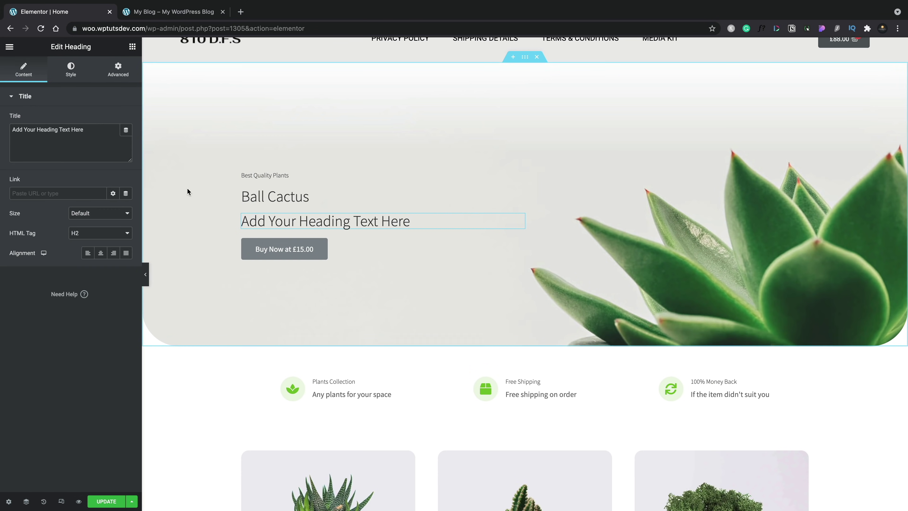
click(111, 234)
click(95, 254)
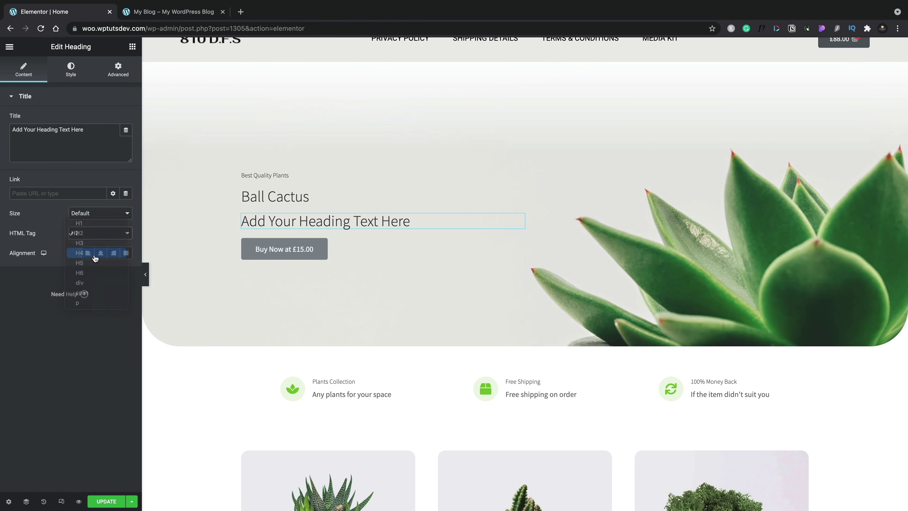
Fill the H4 with the Product Short Description dynamic tag for Ball Cactus
click(126, 130)
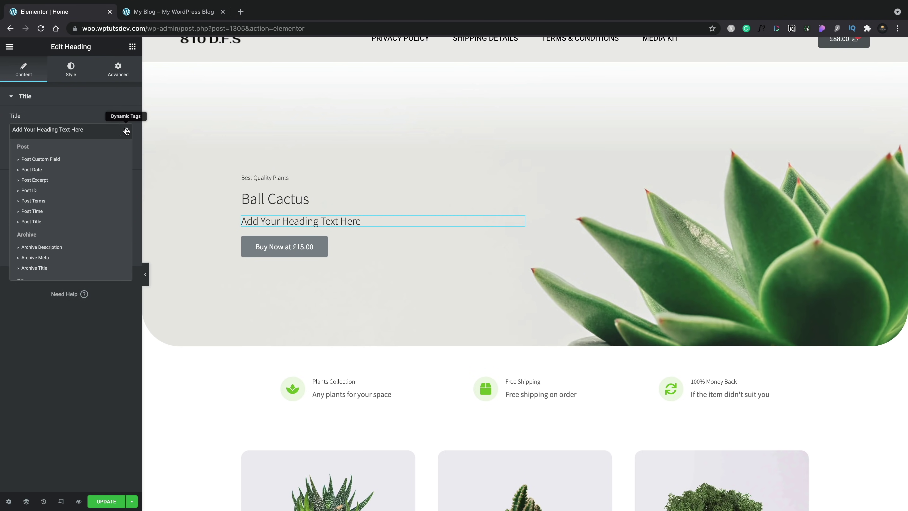
scroll(82, 227, down, 3)
scroll(83, 229, down, 6)
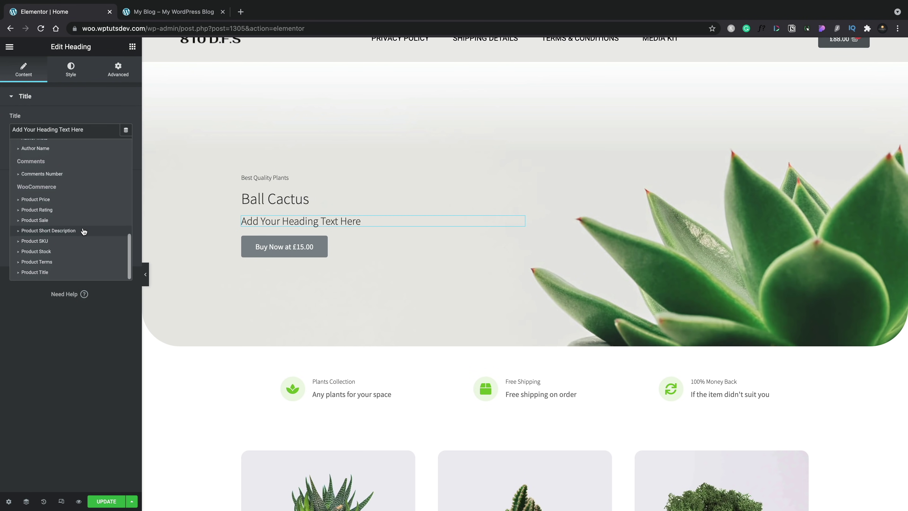
click(57, 231)
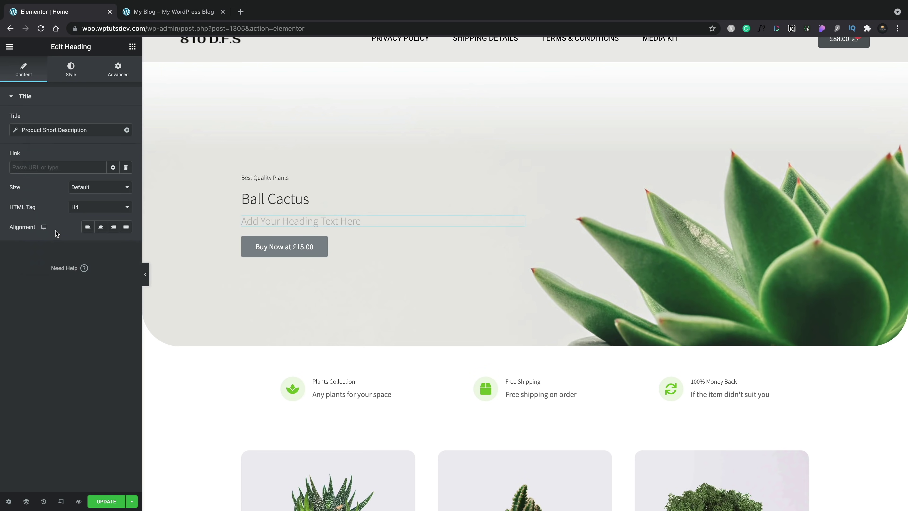
click(16, 130)
click(48, 182)
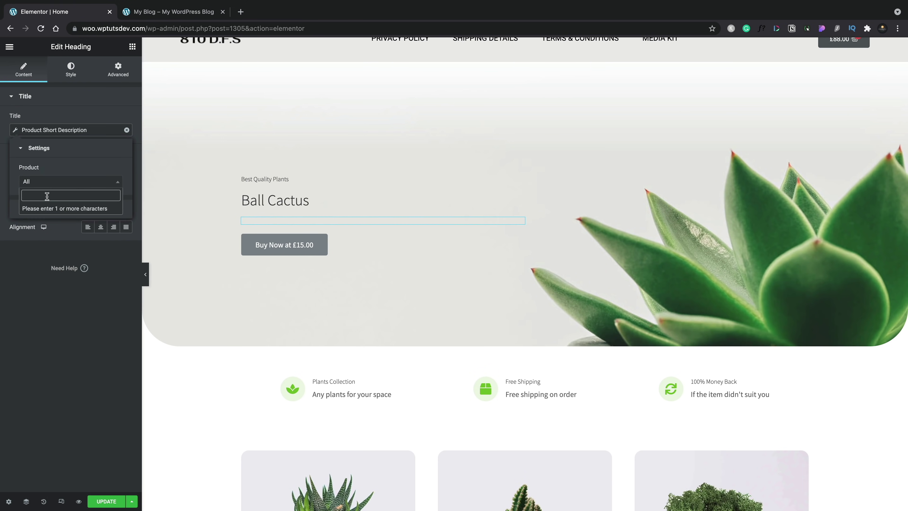
text(ba)
click(45, 209)
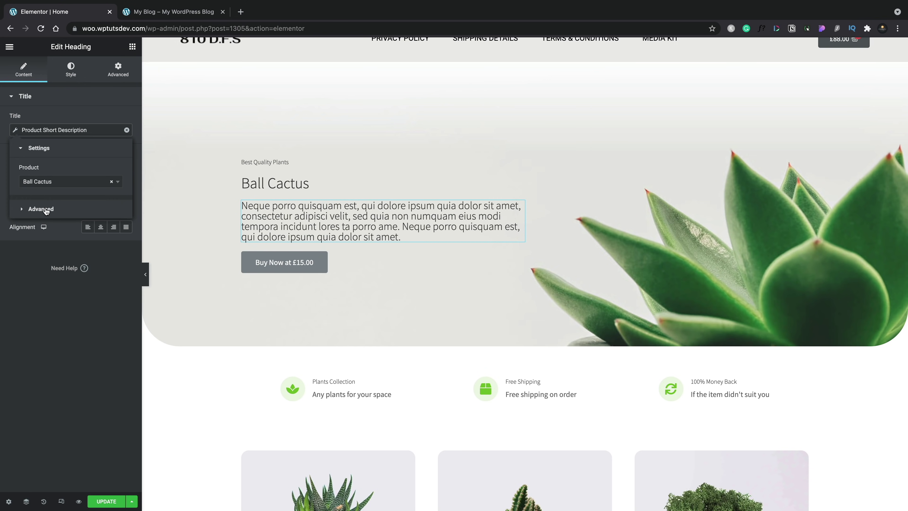
click(104, 290)
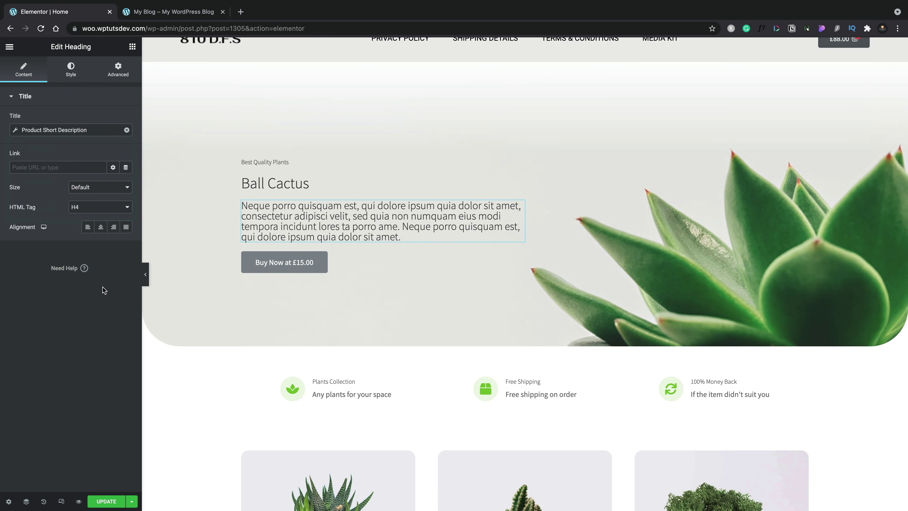
Style the description text at 18 px, weight 400, with a tighter line height
click(78, 71)
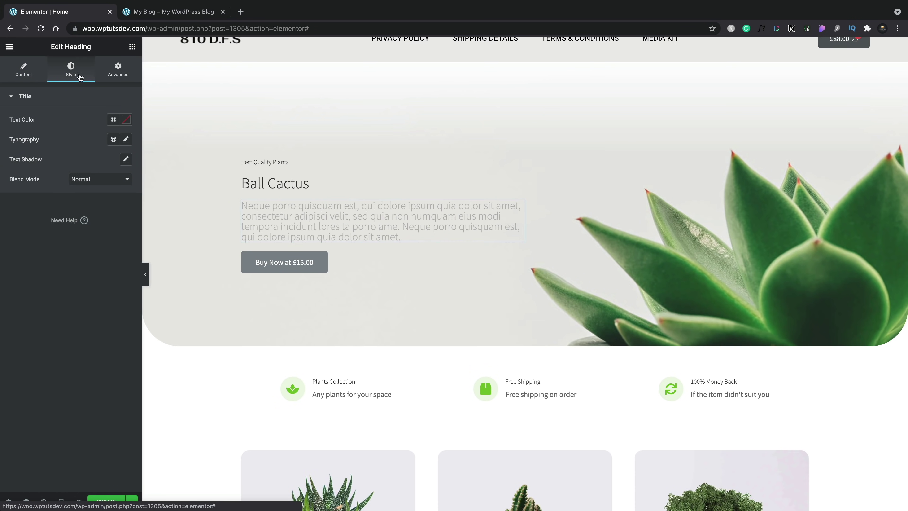
click(126, 139)
click(106, 215)
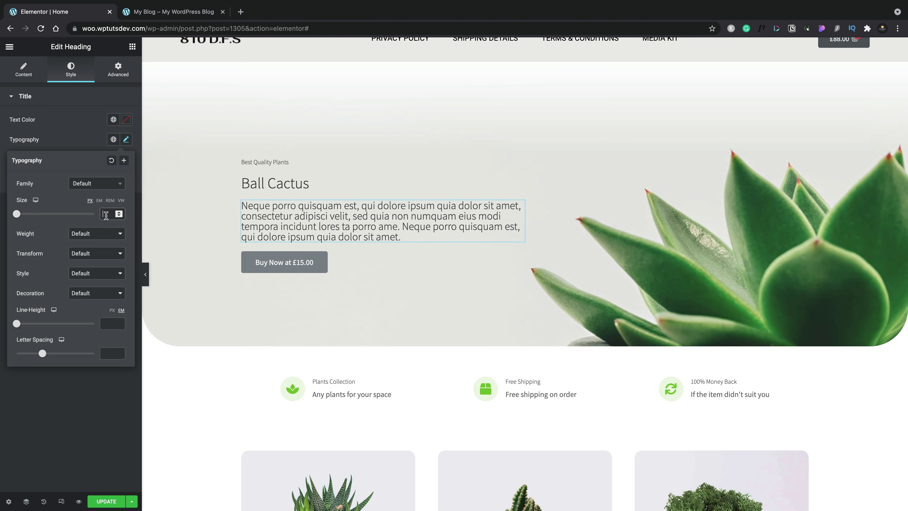
text(18)
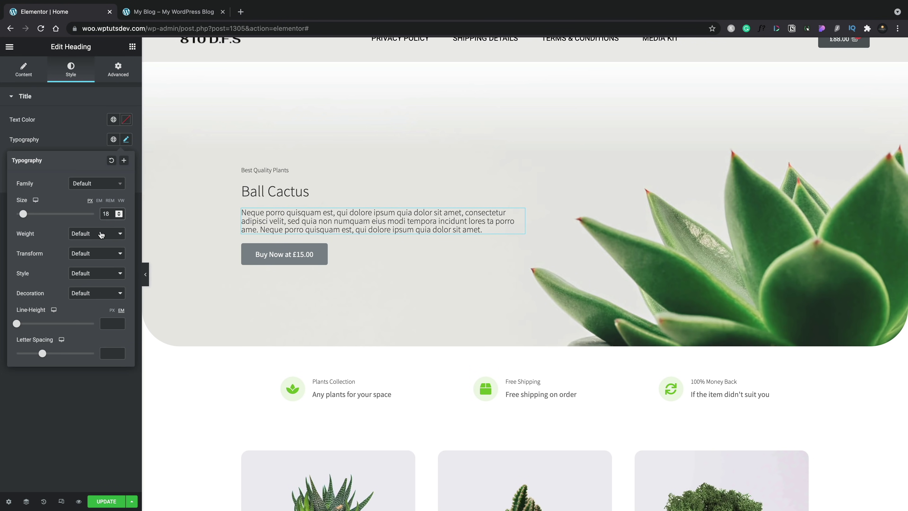
click(102, 234)
click(96, 203)
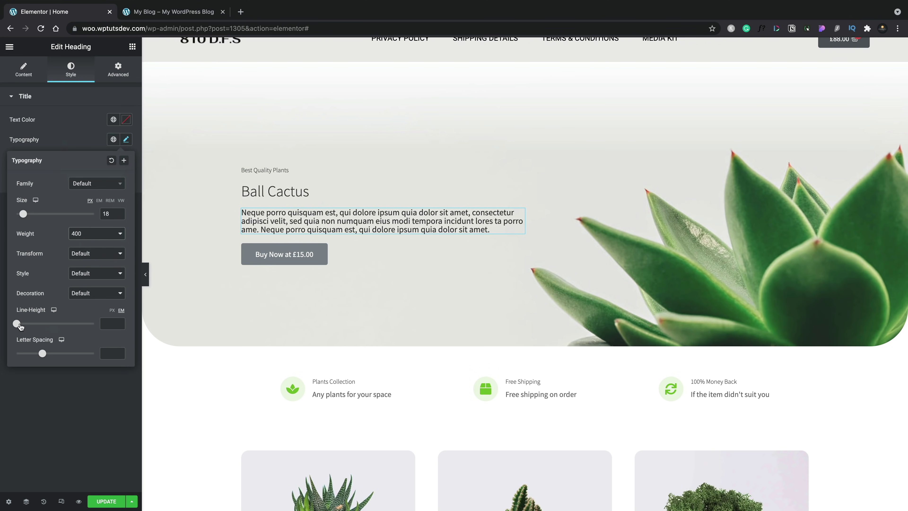
drag(20, 324, 28, 327)
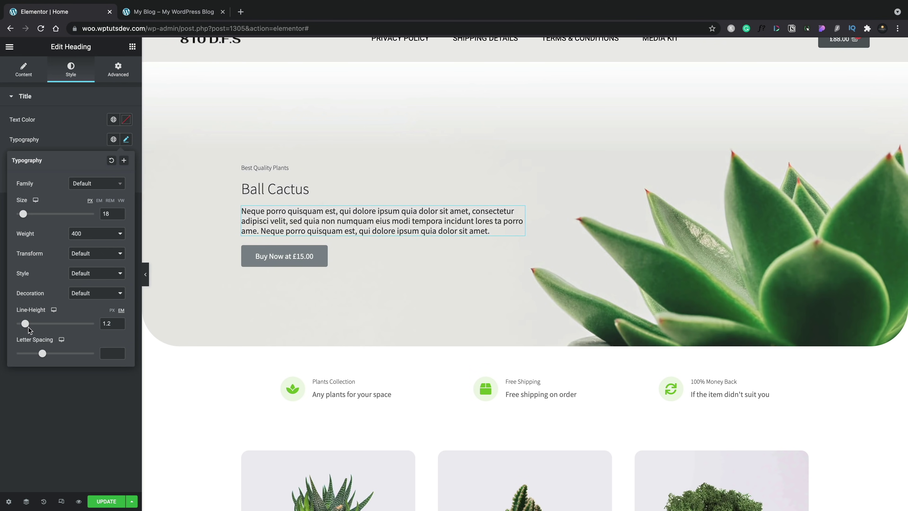
Save the home page changes and view the live hero
click(54, 450)
click(105, 501)
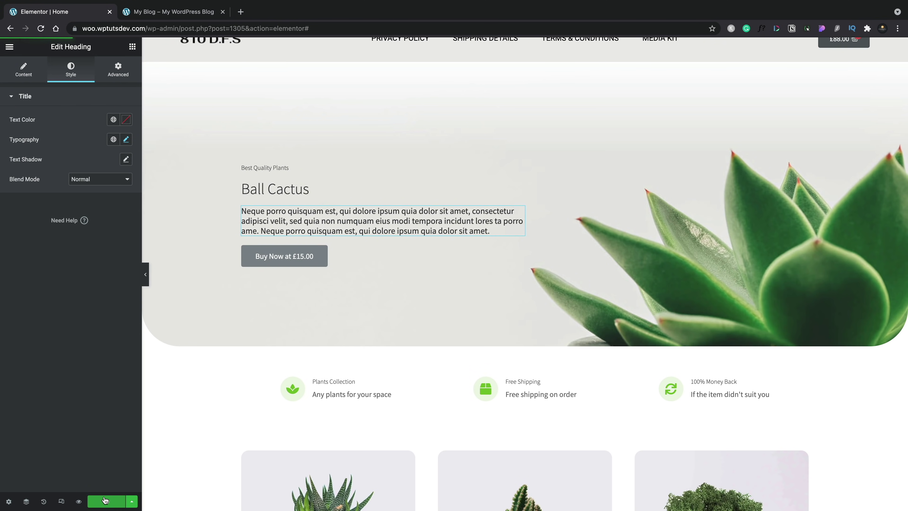
click(181, 10)
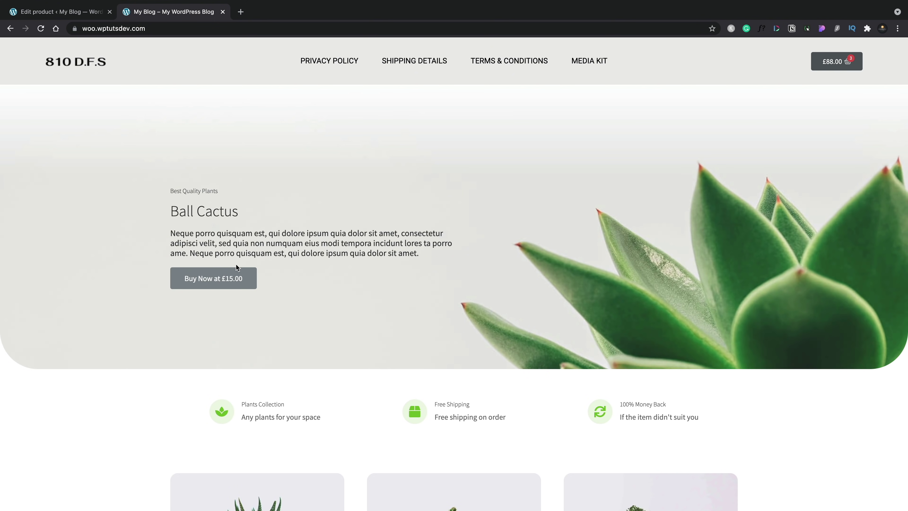
Retitle the product 'Ball Cactus Lite' and begin its description with 'Sample text!'
click(72, 12)
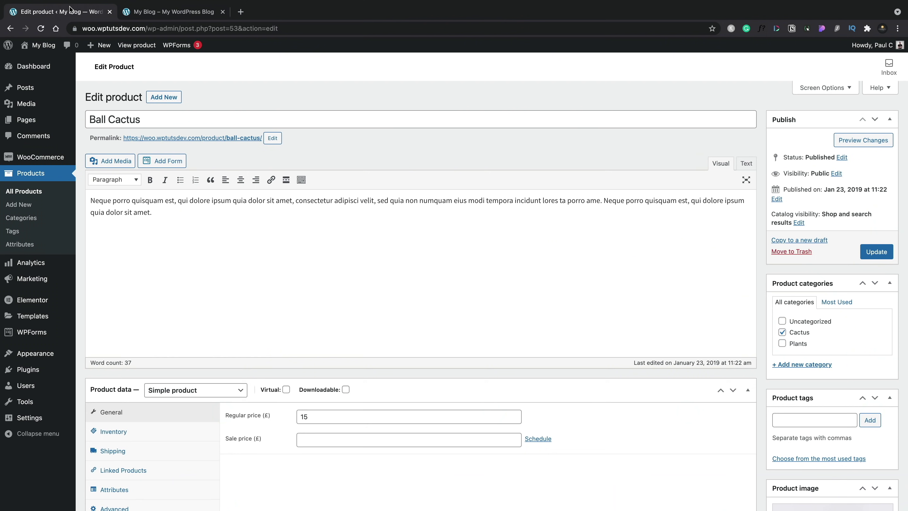
click(156, 118)
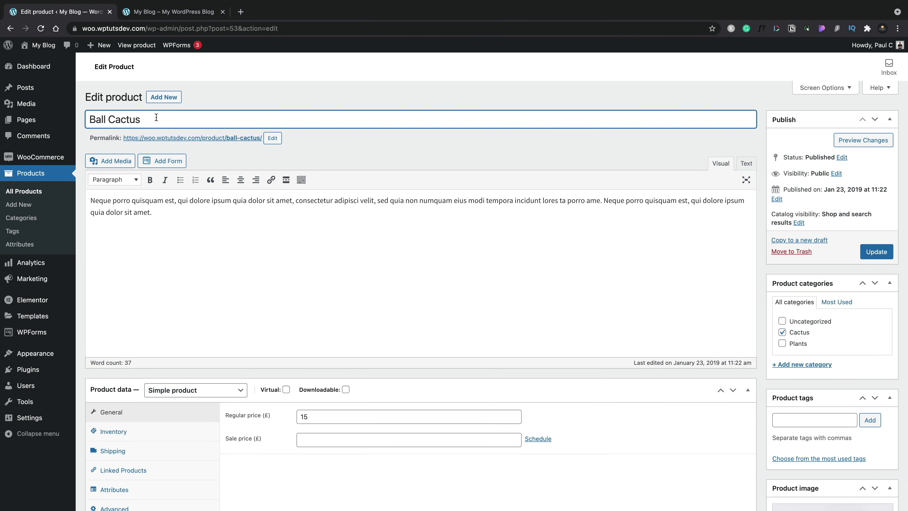
text(Lite)
click(92, 200)
text(Sam)
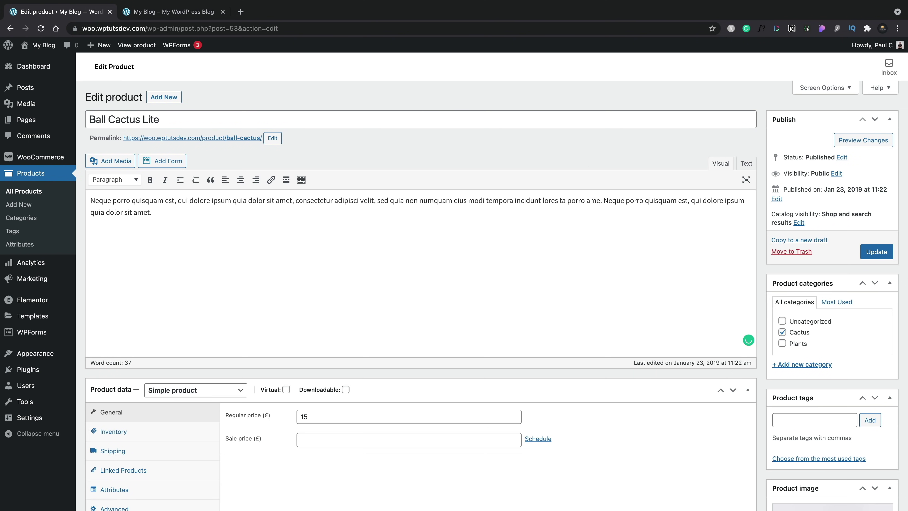
text(ple text!)
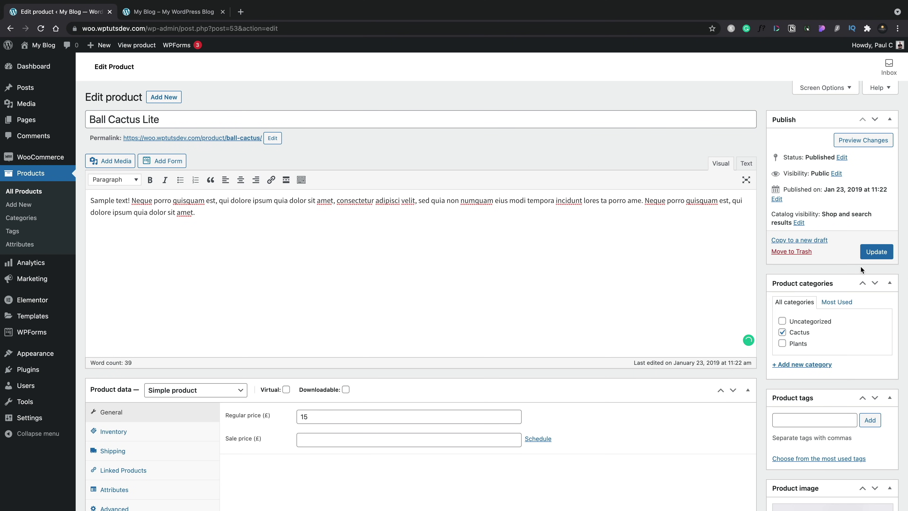
Reload the live home page to check the hero's Ball Cactus Lite title
mouse_move(178, 36)
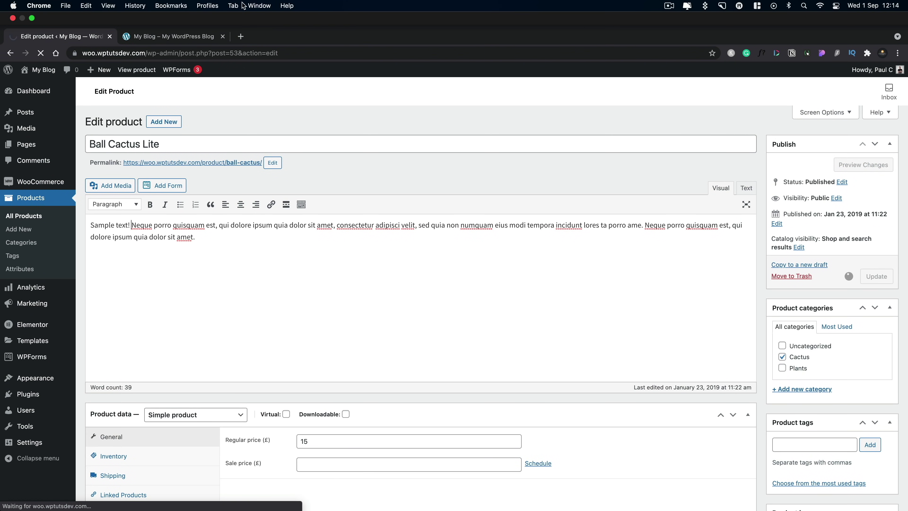
click(178, 36)
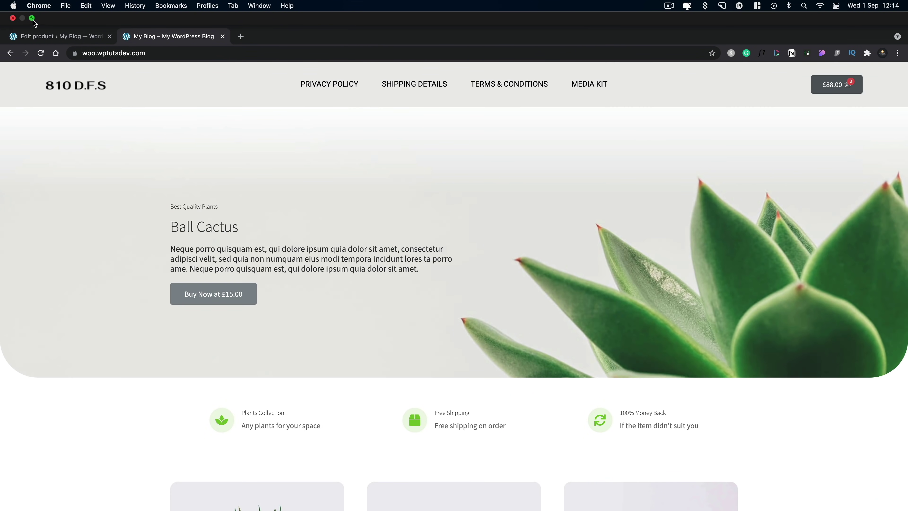
key(super+r)
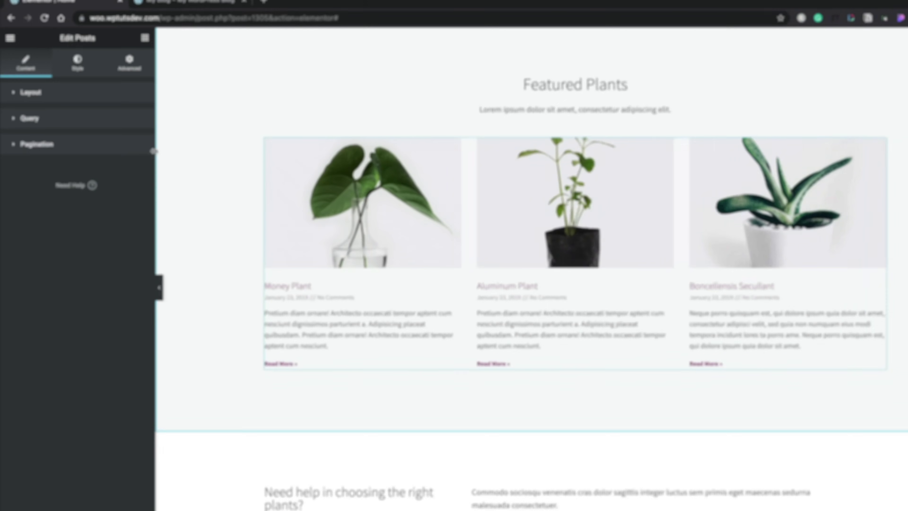
Set the Featured Plants posts widget's pagination to Load on Click
click(43, 146)
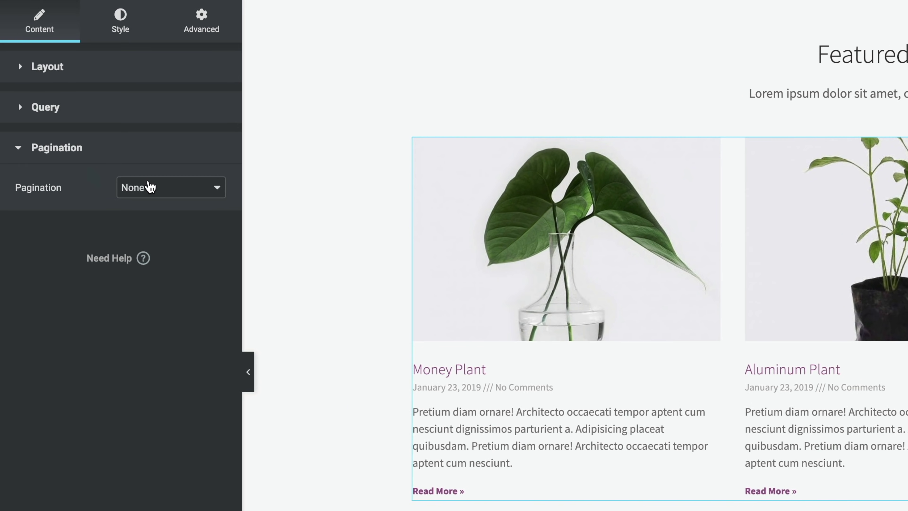
click(155, 187)
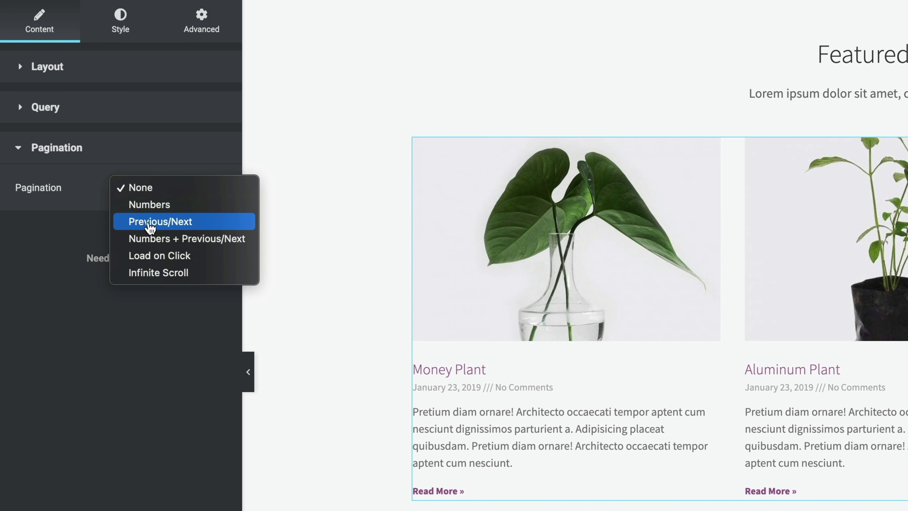
click(147, 256)
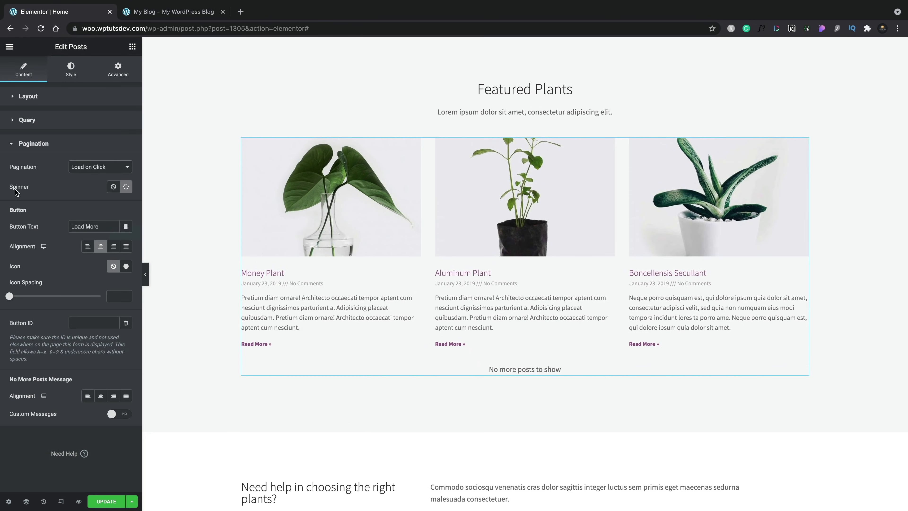
Switch Featured Plants pagination to Infinite Scroll, leaving Custom Messages off
click(94, 169)
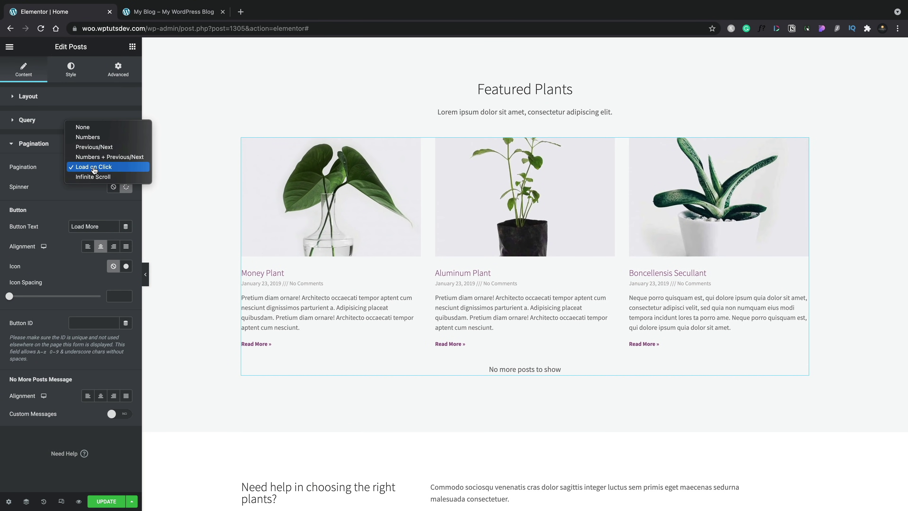
click(52, 177)
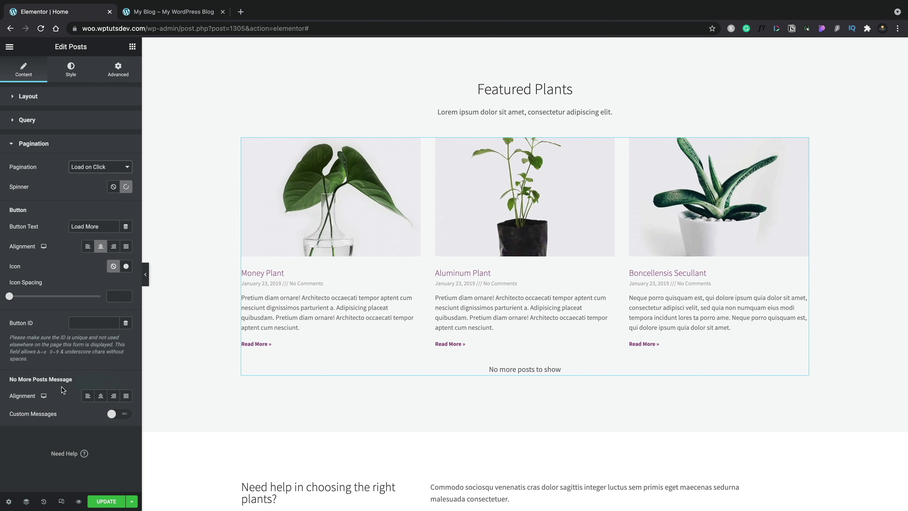
click(115, 414)
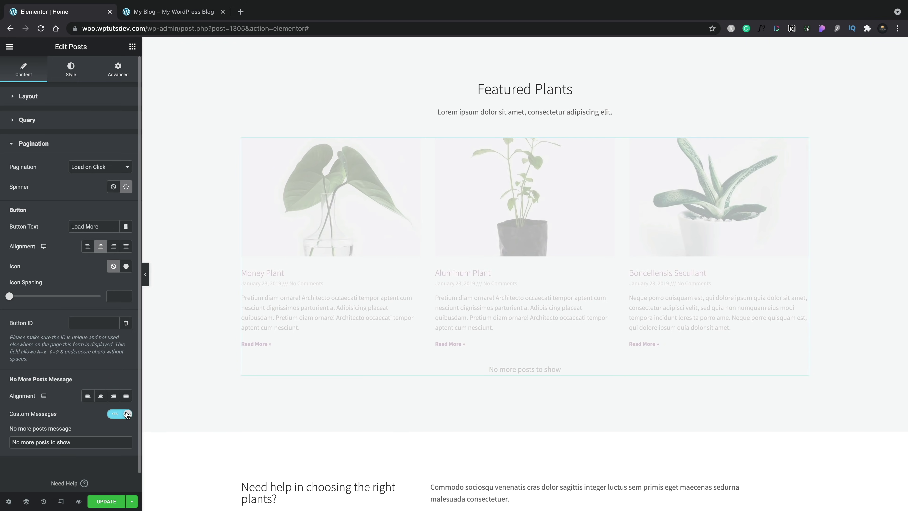
click(114, 414)
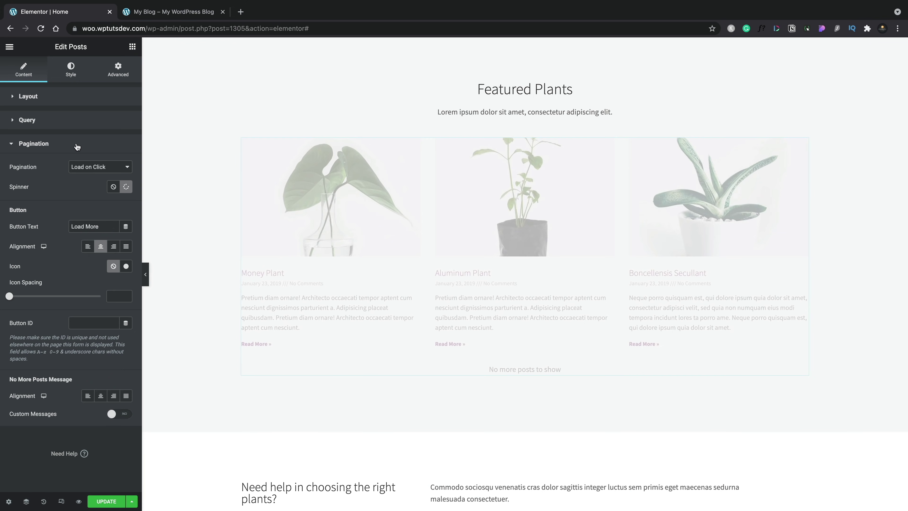
click(100, 167)
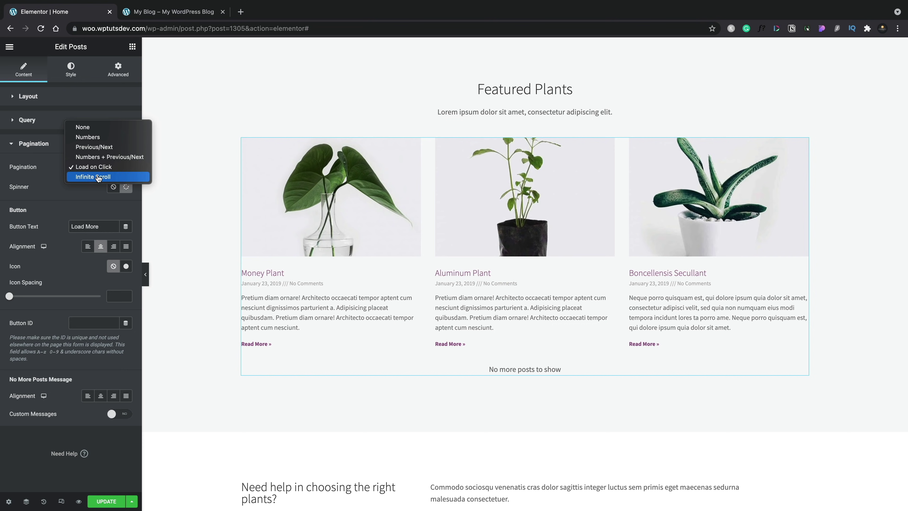
click(98, 177)
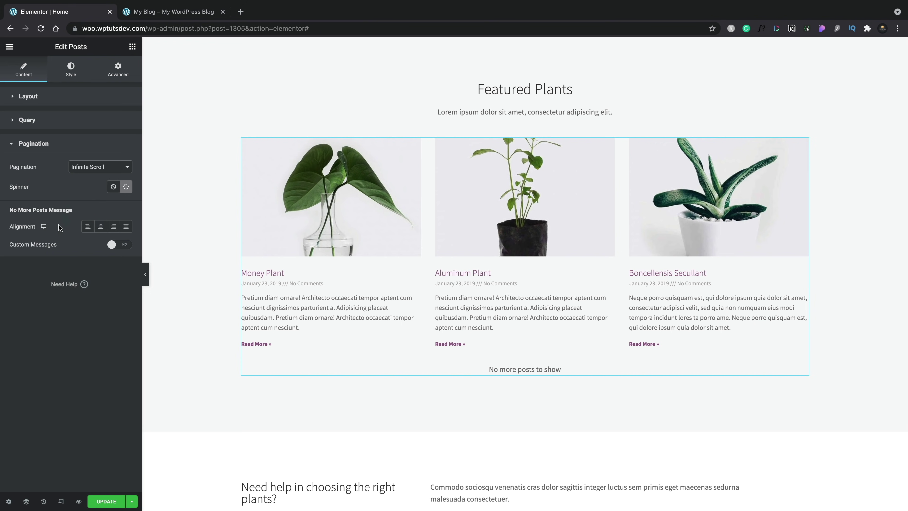
Save the home page and reload it on the live site
click(108, 500)
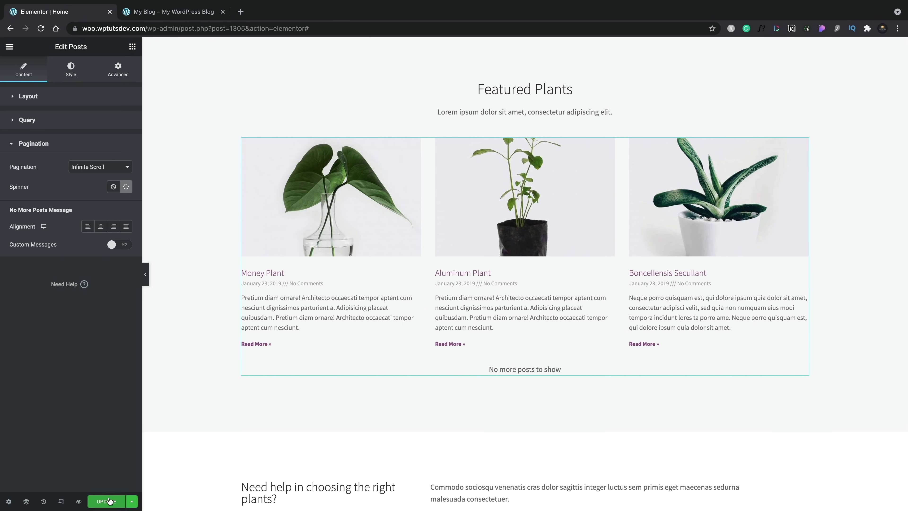
click(185, 13)
click(40, 29)
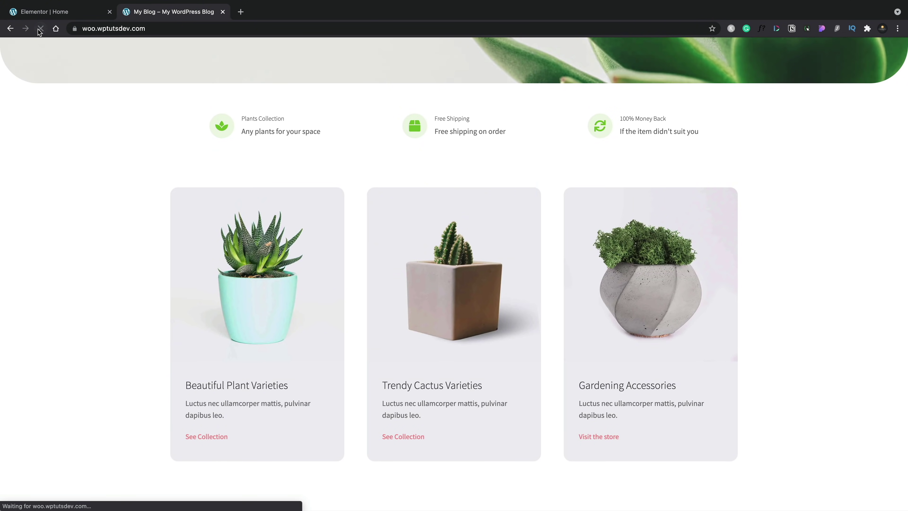
Scroll through Featured Plants as twelve plants load, ending at 'No more posts to show'
scroll(105, 319, down, 5)
scroll(106, 318, down, 2)
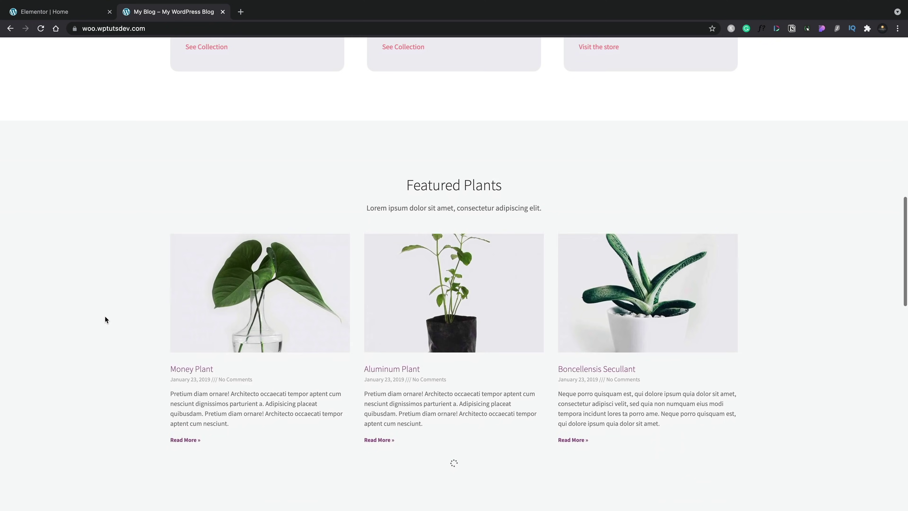
scroll(105, 318, down, 4)
scroll(105, 317, down, 8)
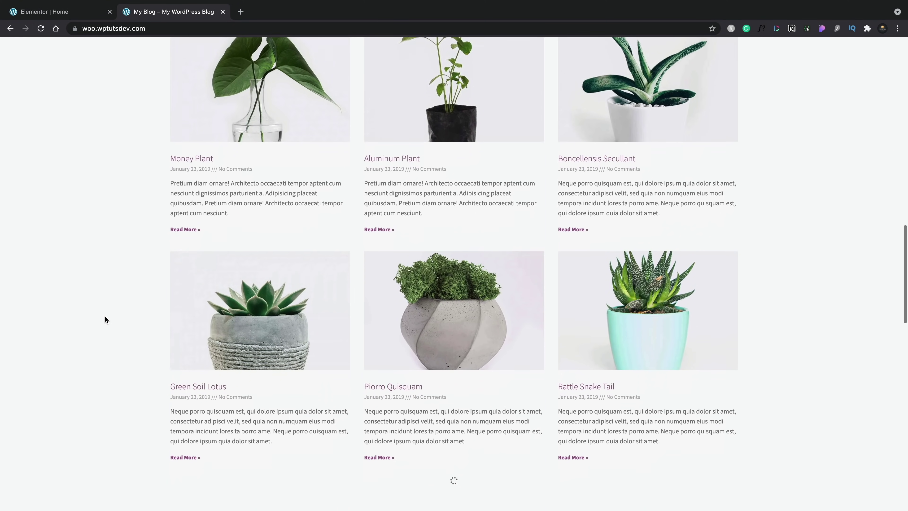
scroll(105, 317, down, 10)
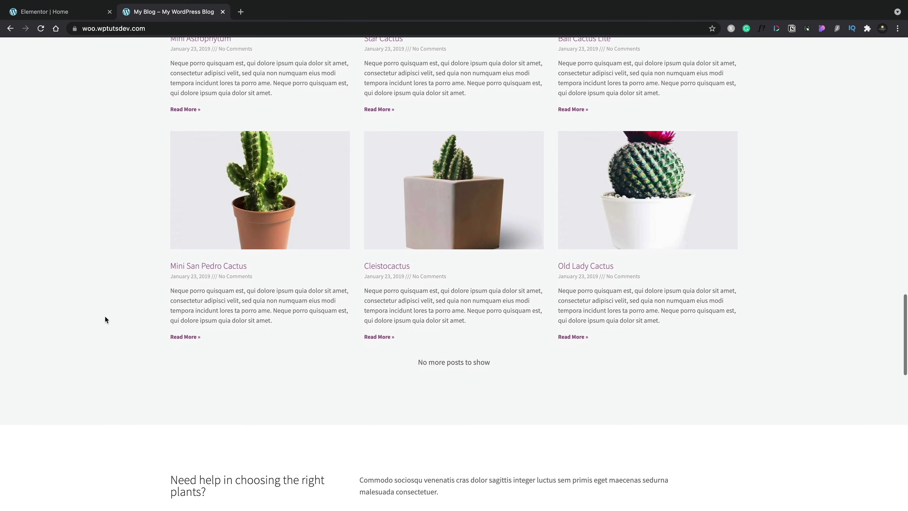
scroll(105, 317, up, 12)
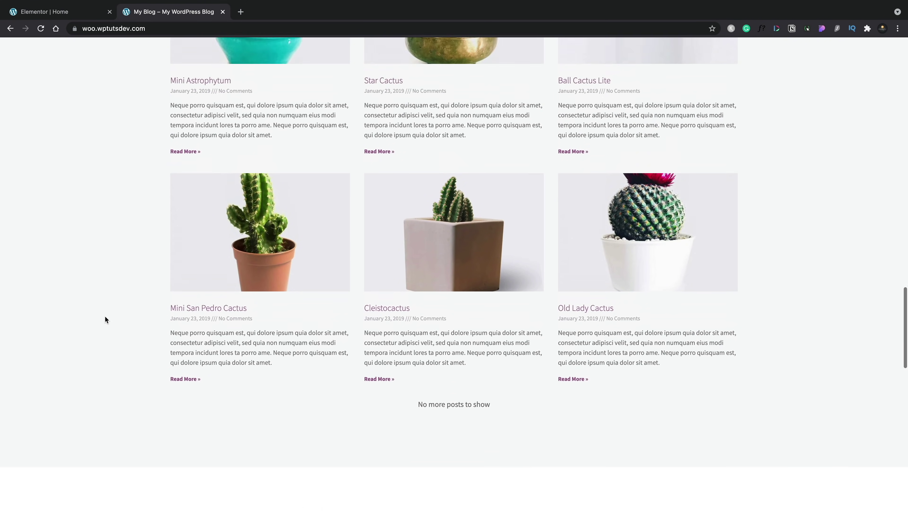
scroll(105, 317, up, 10)
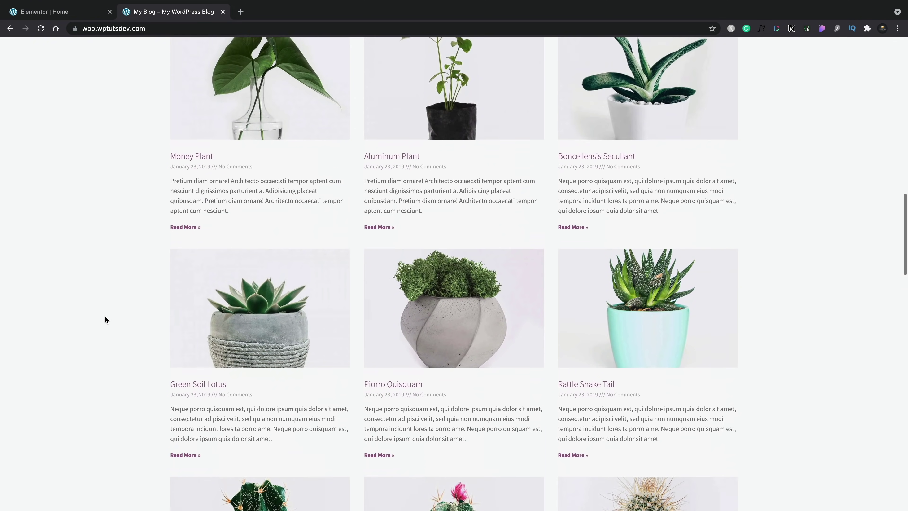